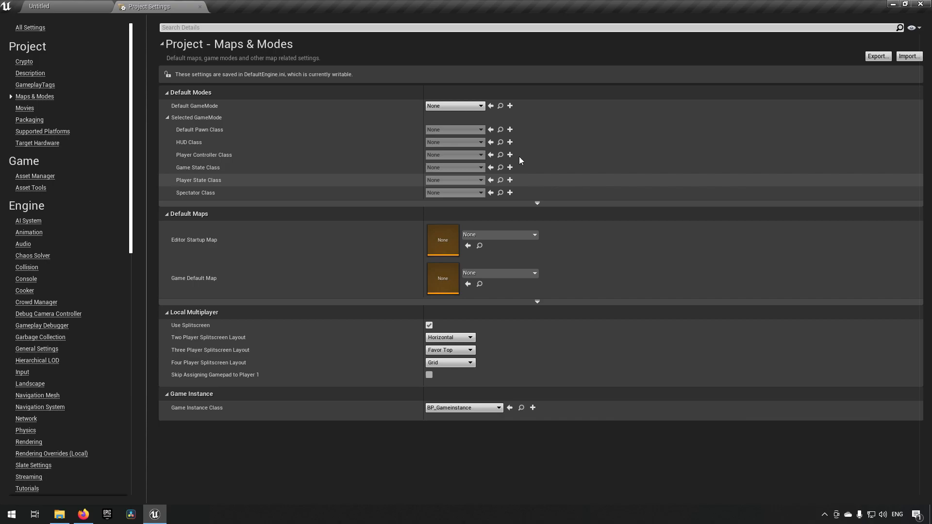
Set the project's default game mode to FirstPersonGameMode and return to the level editor.
click(471, 107)
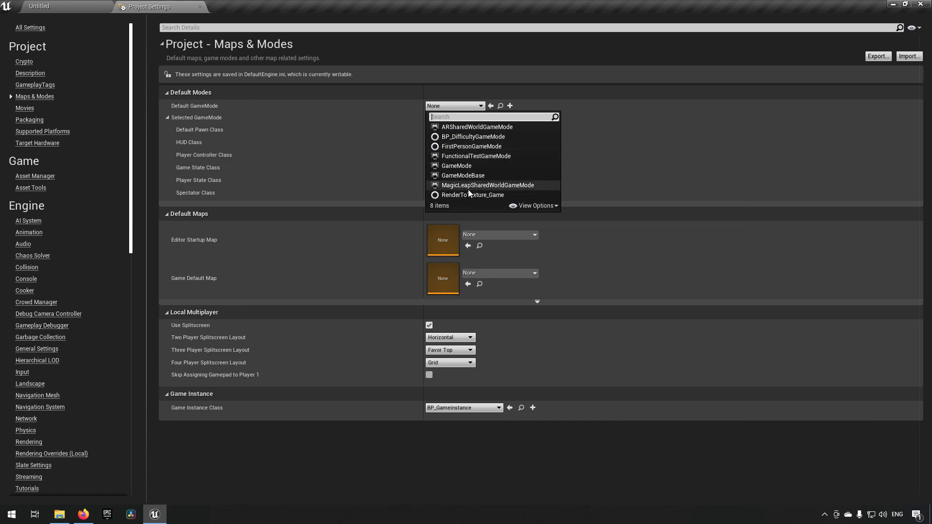
click(461, 147)
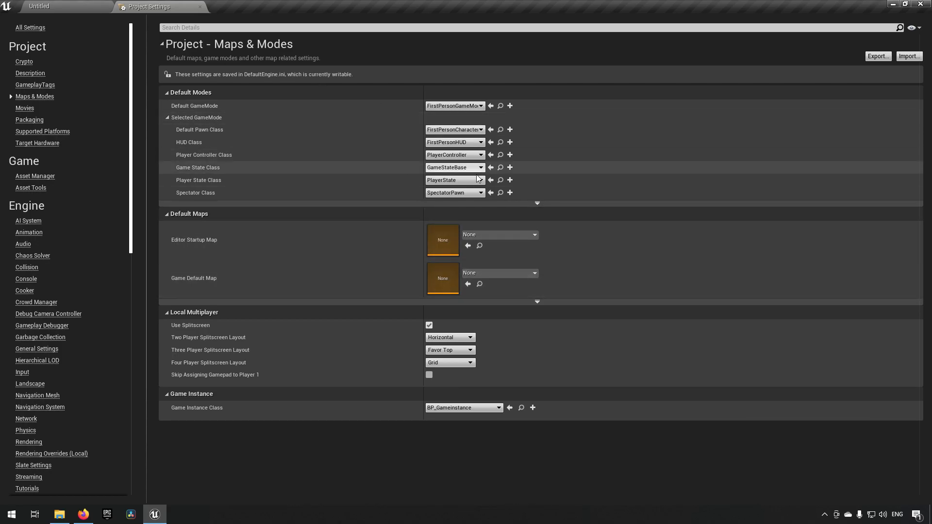
click(74, 6)
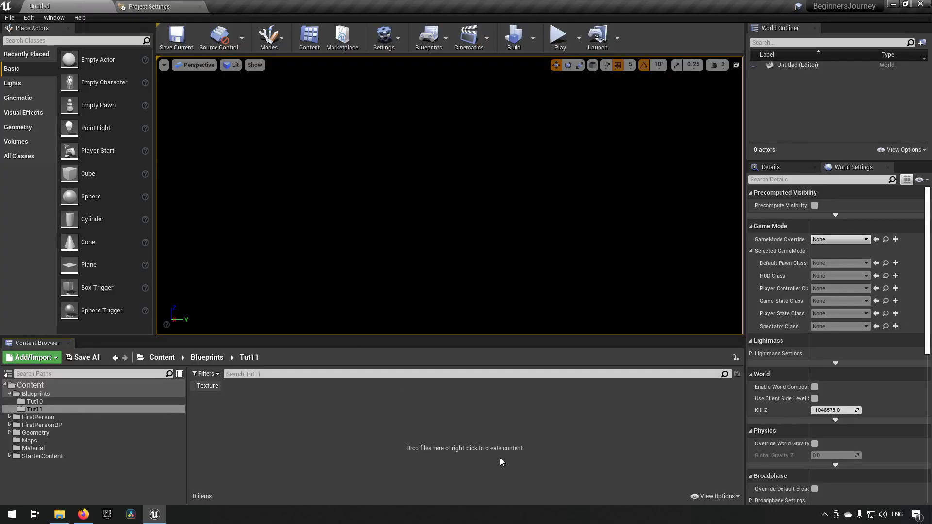
Create a new level named Tut11_1Level in the Blueprints/Tut11 folder and open it.
right_click(292, 426)
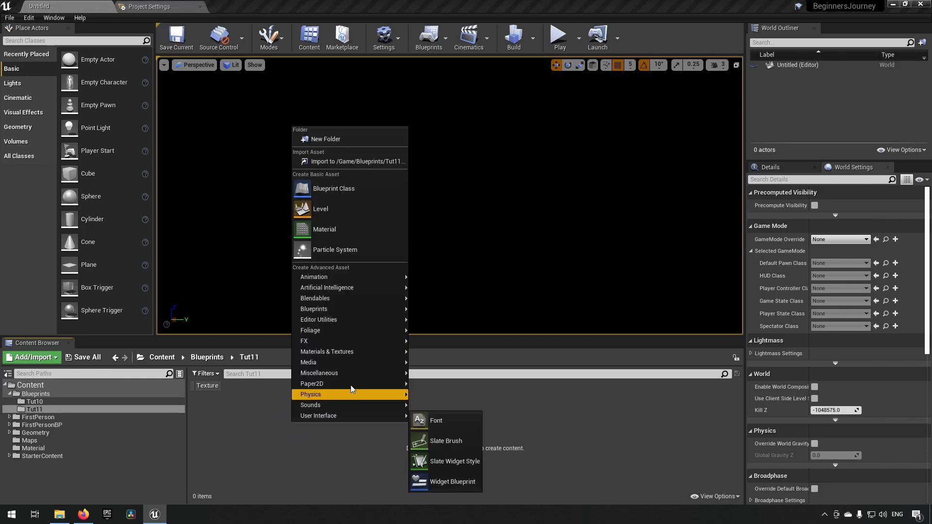
click(358, 212)
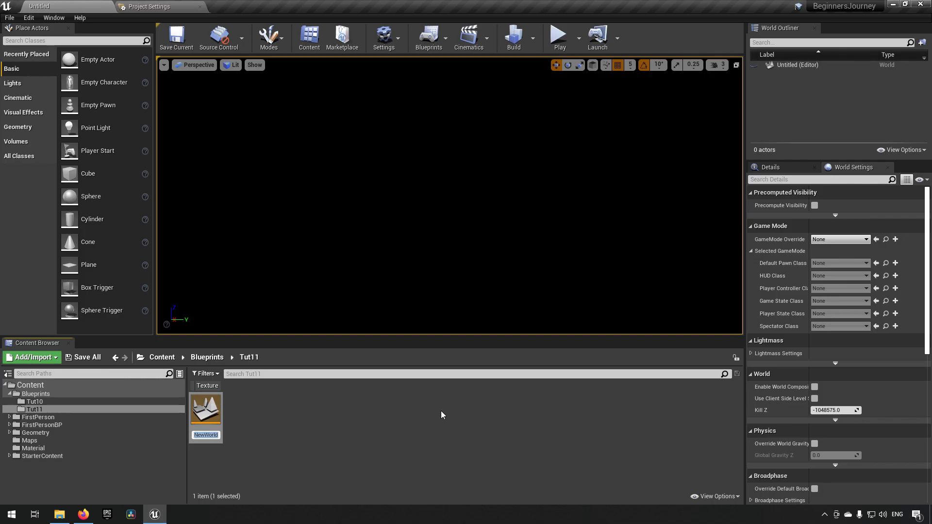
text(T)
text(ut11_1)
text(Level)
key(Return)
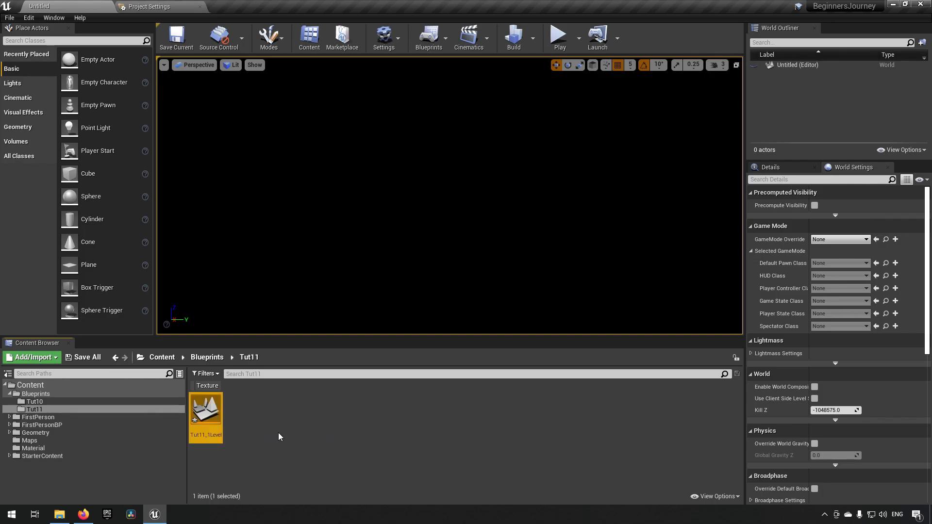
double_click(211, 417)
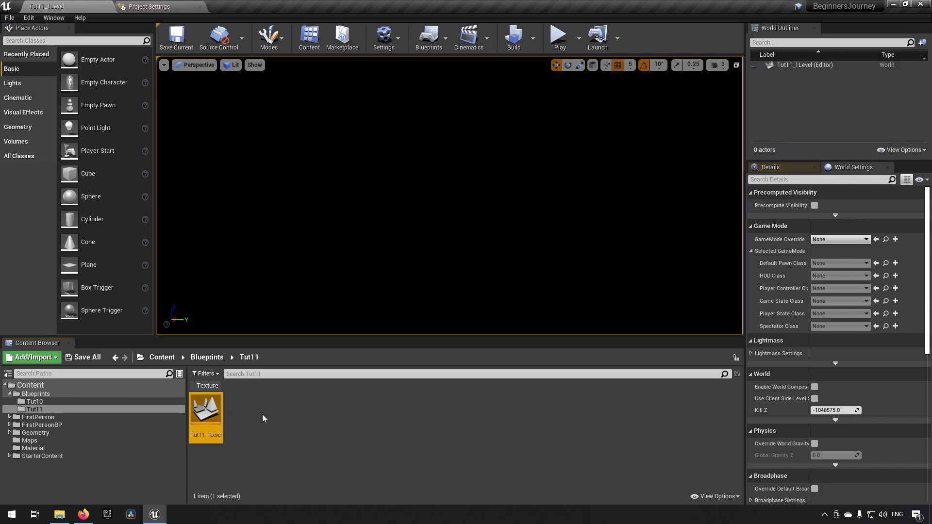
Place a directional light in the empty level and a cube below it.
click(448, 166)
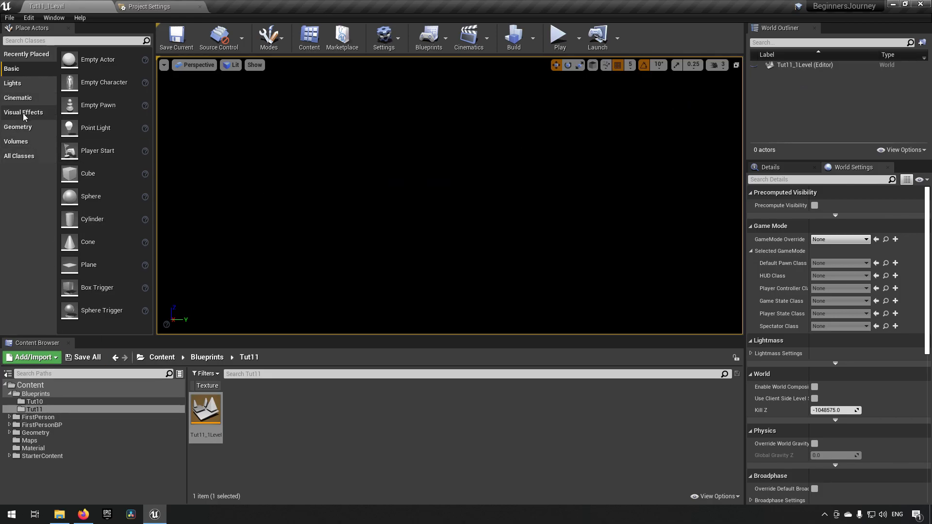
click(22, 83)
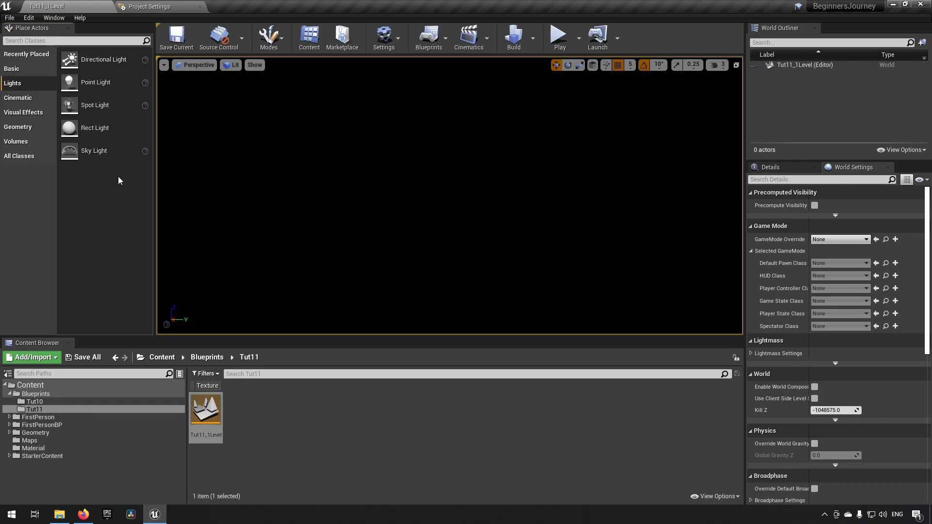
drag(70, 59, 479, 152)
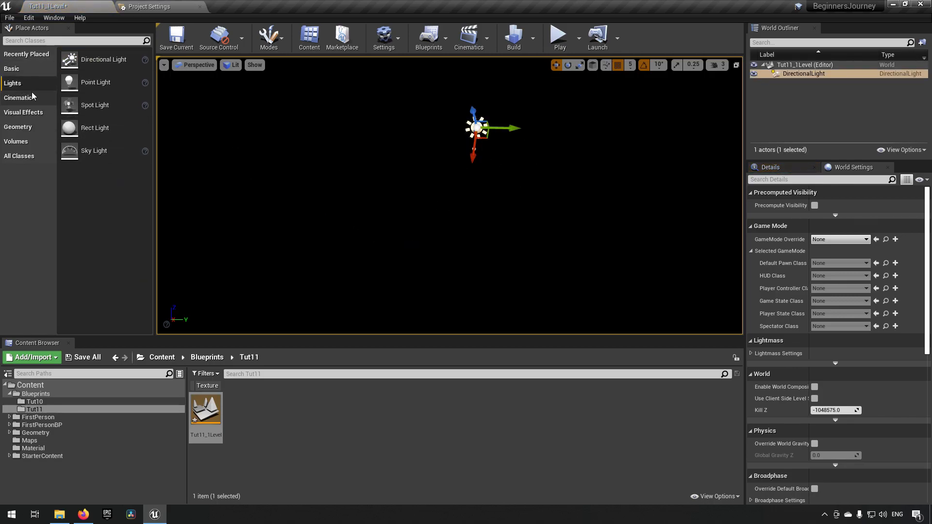
click(15, 69)
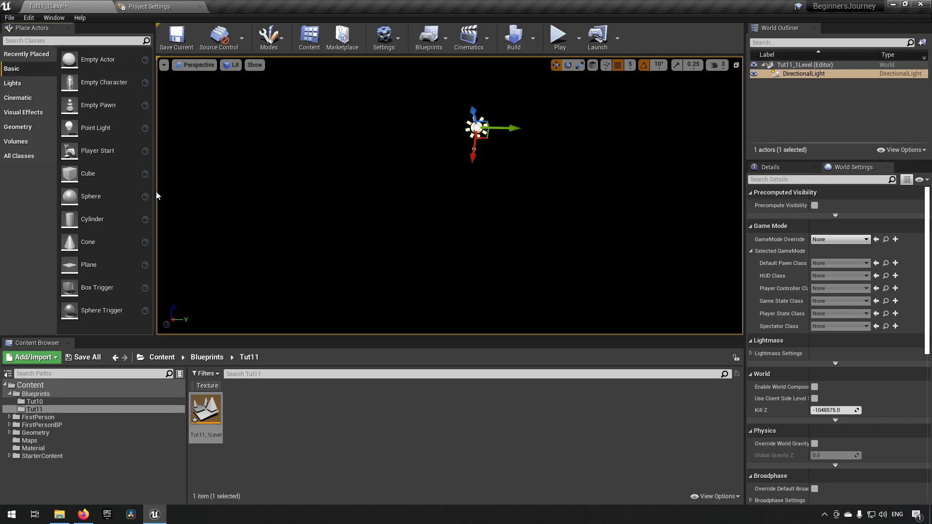
drag(116, 174, 407, 243)
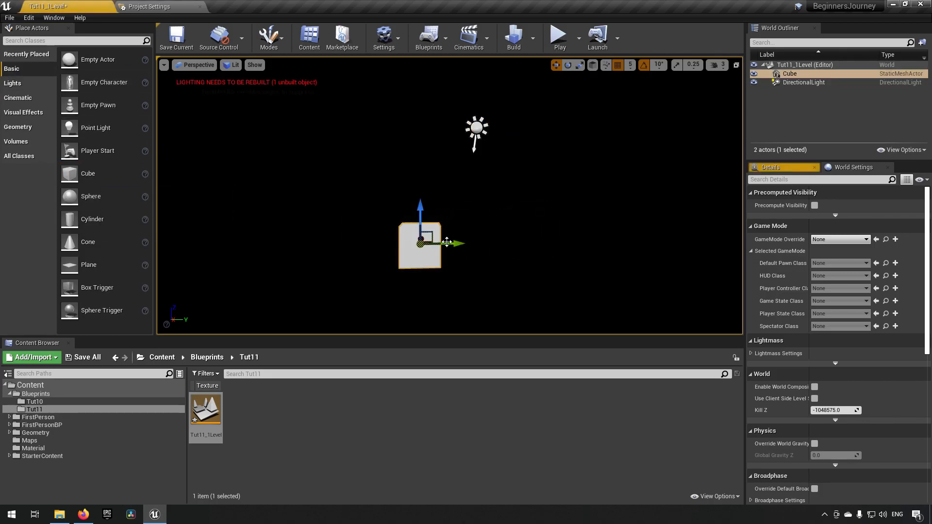
right_drag(407, 243, 423, 204)
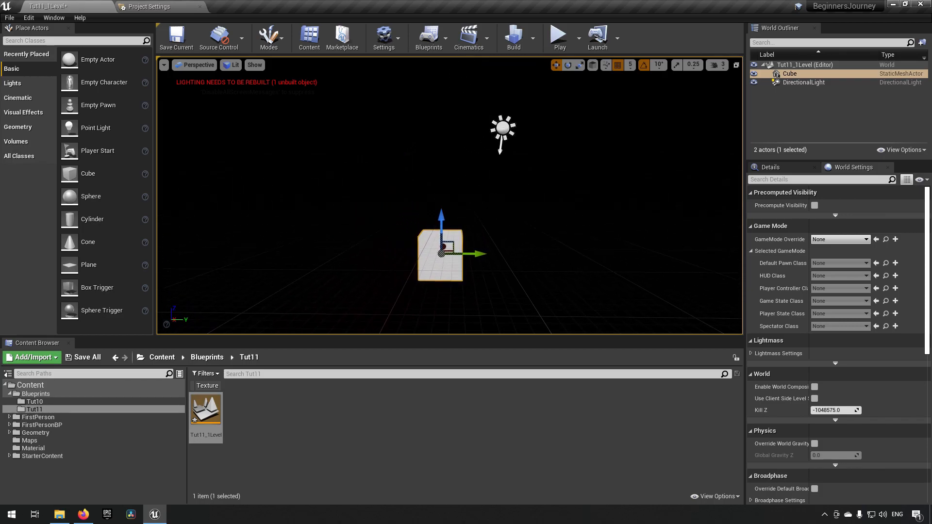
click(754, 82)
click(753, 82)
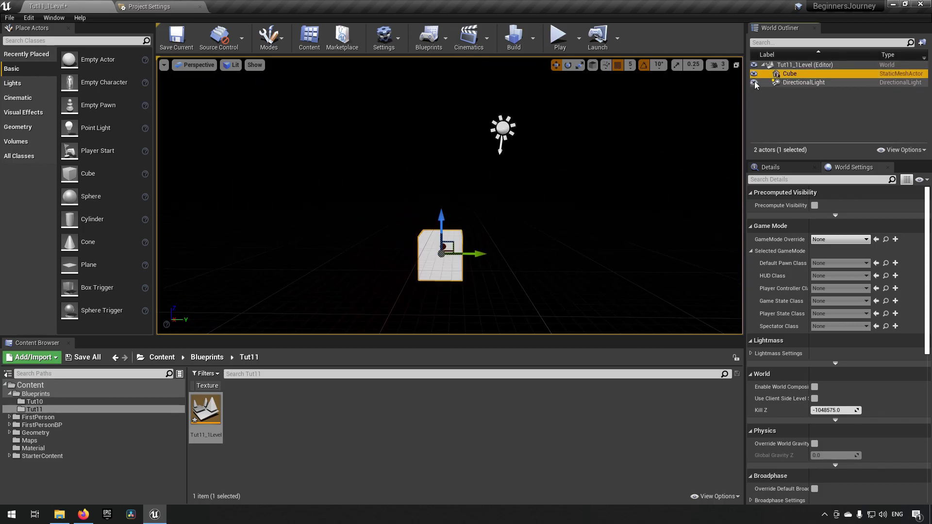
Scale the cube out horizontally into a large floor platform and save the level.
mouse_move(422, 228)
right_down()
mouse_move(427, 252)
mouse_move(422, 224)
right_up()
mouse_move(446, 267)
right_down()
mouse_move(434, 255)
mouse_move(446, 267)
right_up()
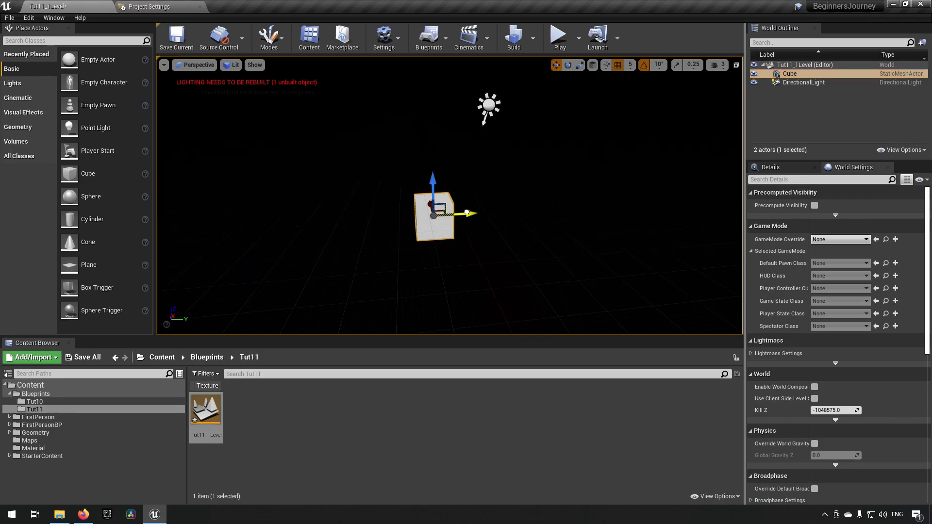
key(e)
key(r)
drag(456, 218, 518, 177)
right_drag(506, 202, 534, 184)
click(622, 121)
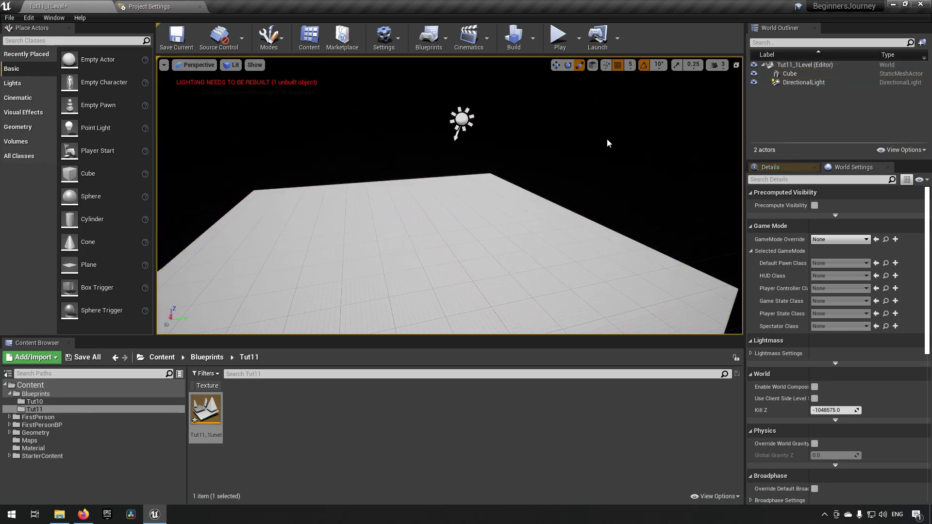
right_drag(514, 148, 485, 162)
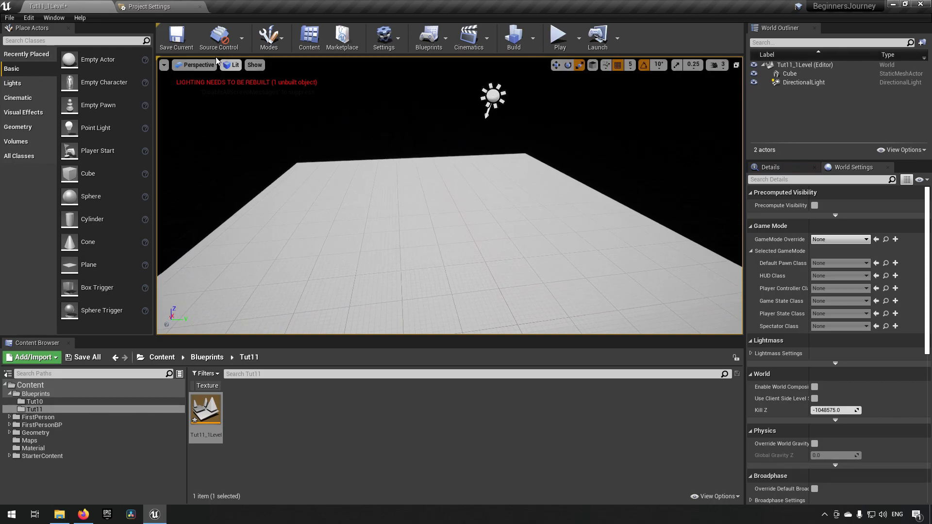
click(176, 36)
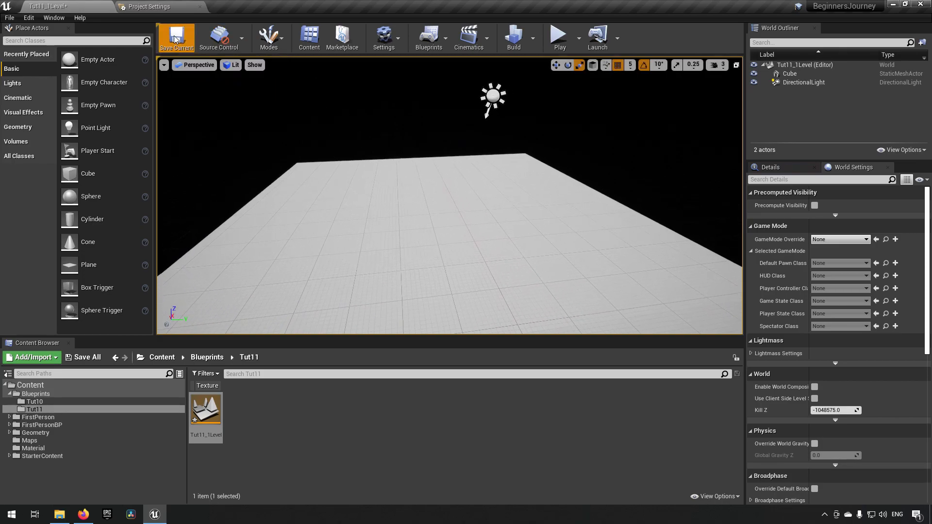
Set the GameMode Override of Tut11_1Level to FirstPersonGameMode in the world settings and save the level.
click(782, 169)
click(850, 167)
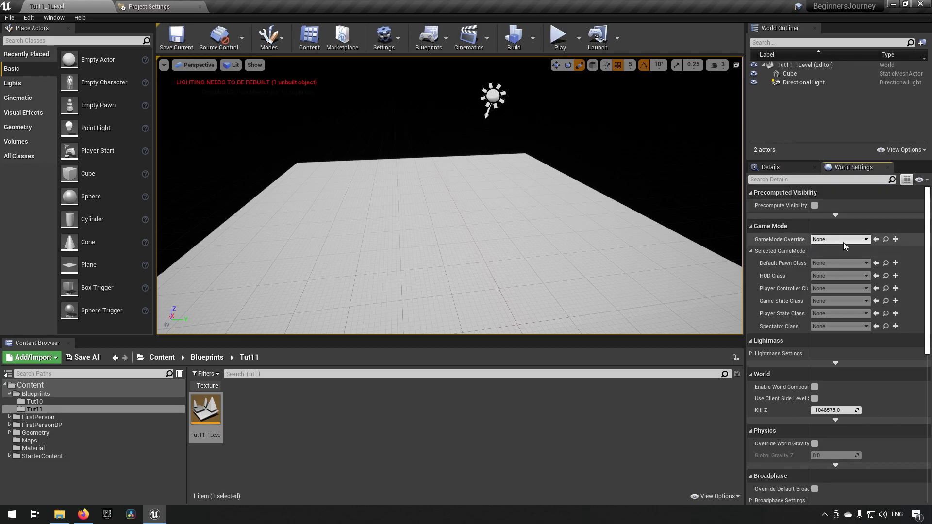
click(858, 241)
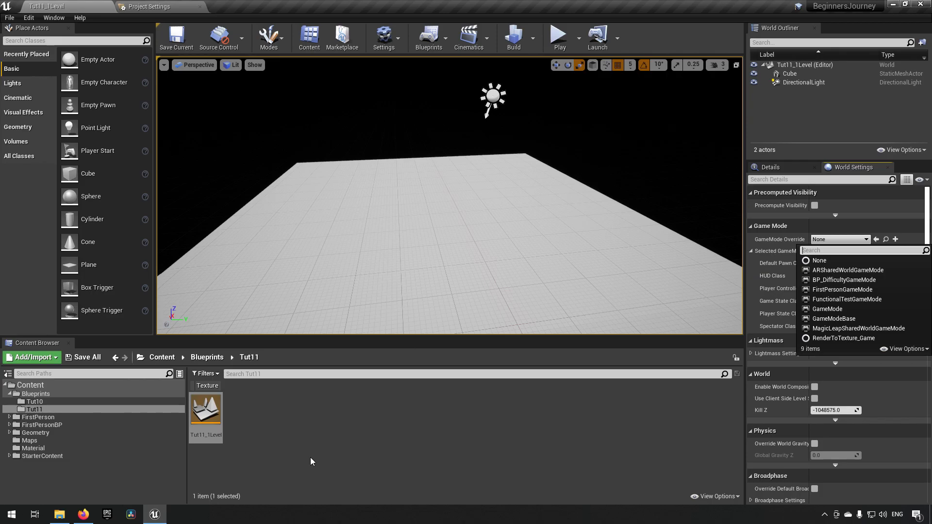
click(842, 290)
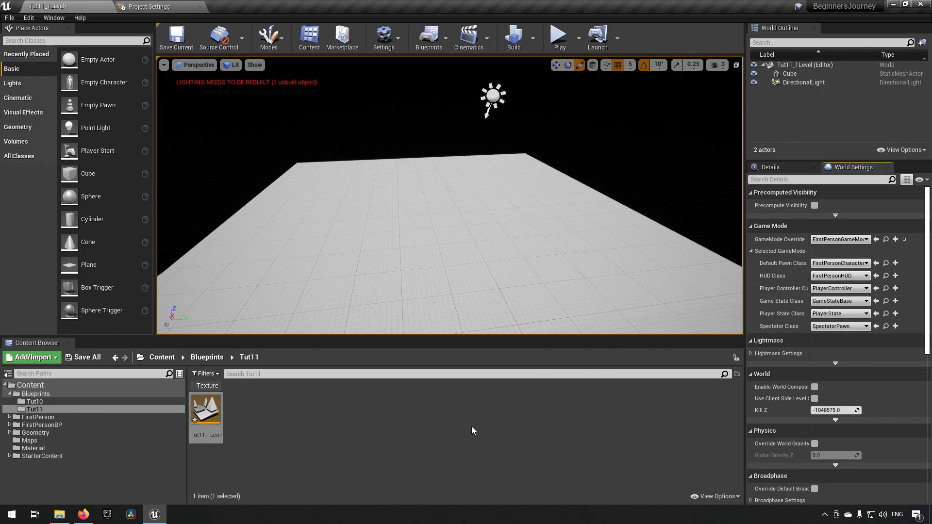
key(ctrl+s)
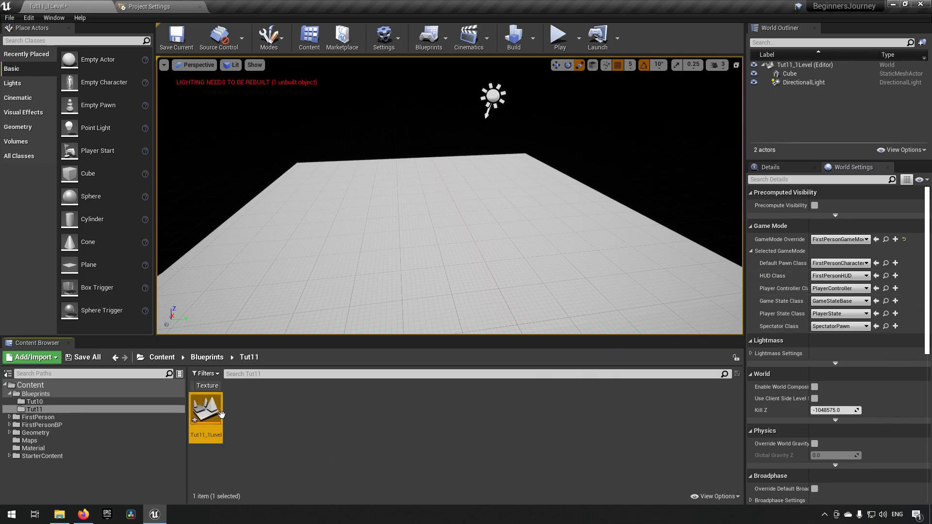
click(309, 431)
Duplicate Tut11_1Level under the name Tut11_2Level1 and open the copy.
right_click(206, 413)
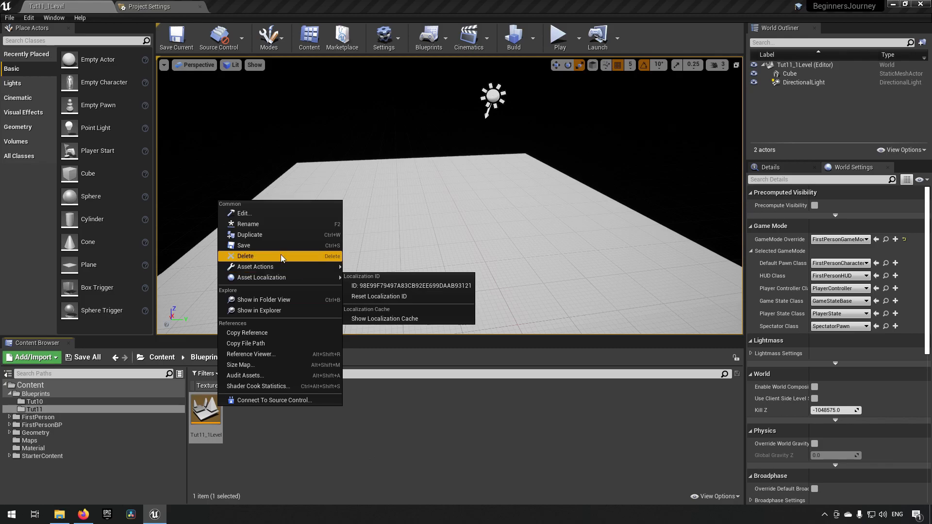
click(274, 236)
key(Home)
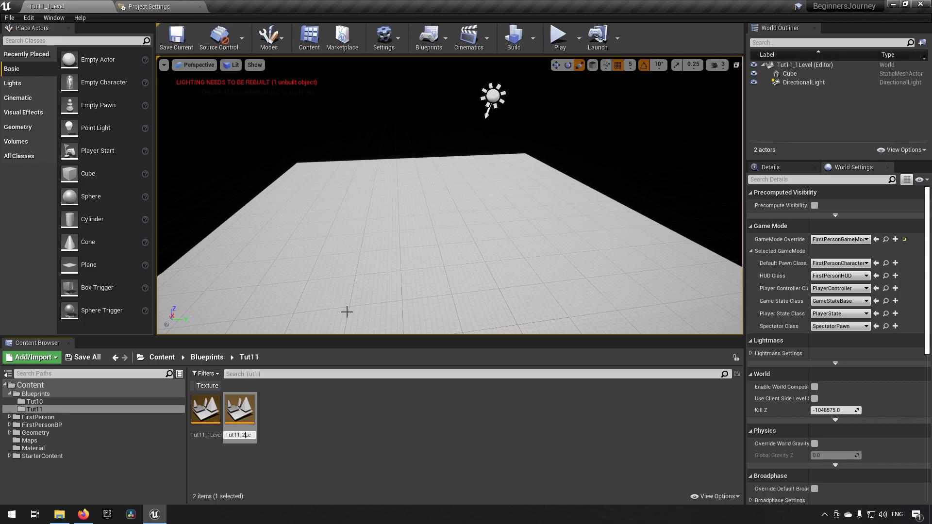
key(Return)
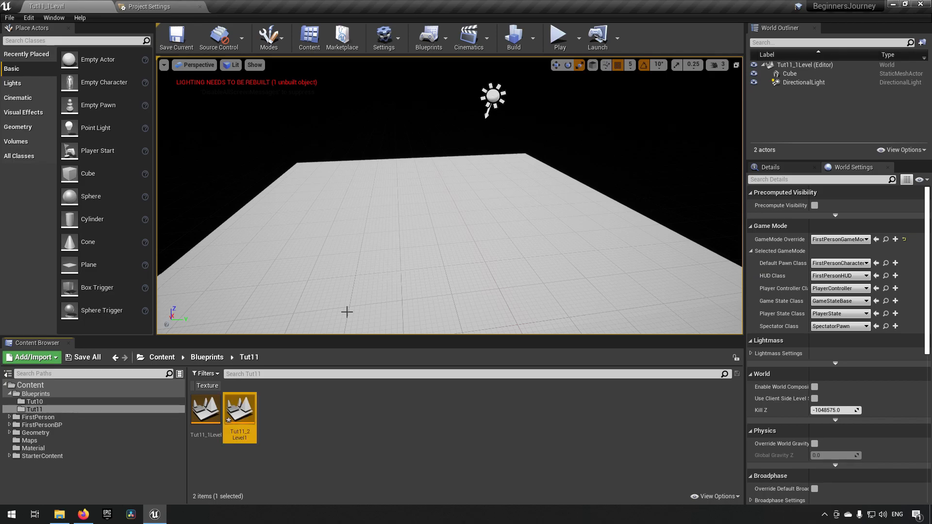
click(302, 430)
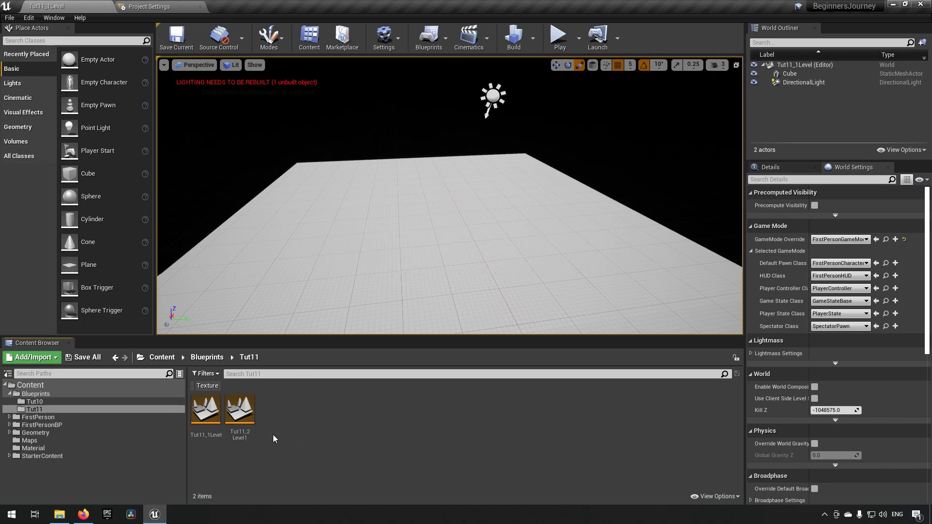
double_click(244, 415)
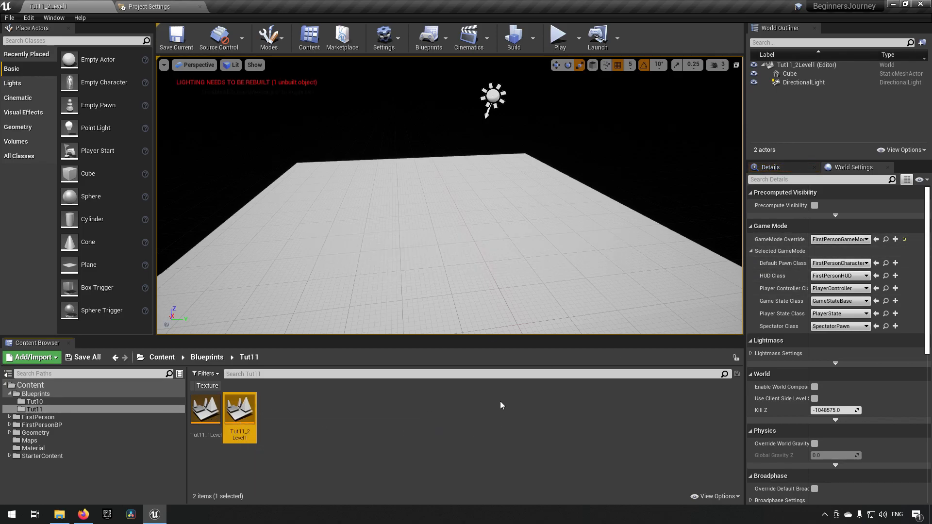
Create a new game mode named BP_Tutorial11GameMode in Blueprints/Tut11 as the GameMode Override of Tut11_2Level1.
right_drag(449, 204, 508, 263)
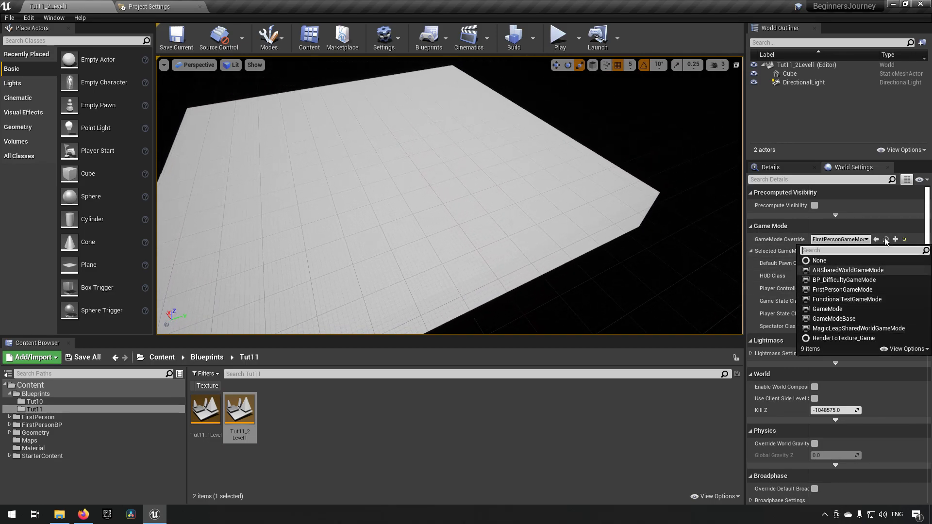
mouse_move(549, 217)
right_down()
mouse_move(514, 188)
mouse_move(543, 208)
right_up()
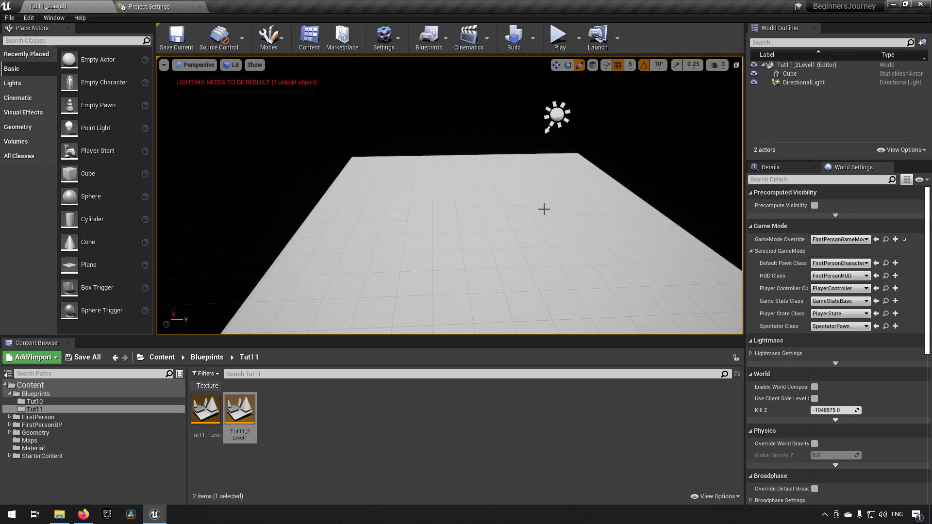
click(895, 239)
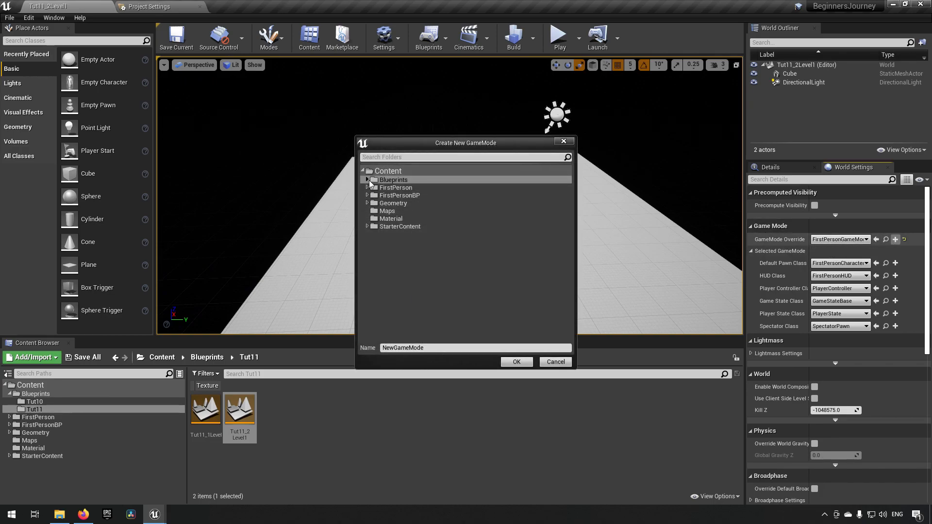
click(393, 180)
click(367, 180)
click(388, 196)
click(416, 350)
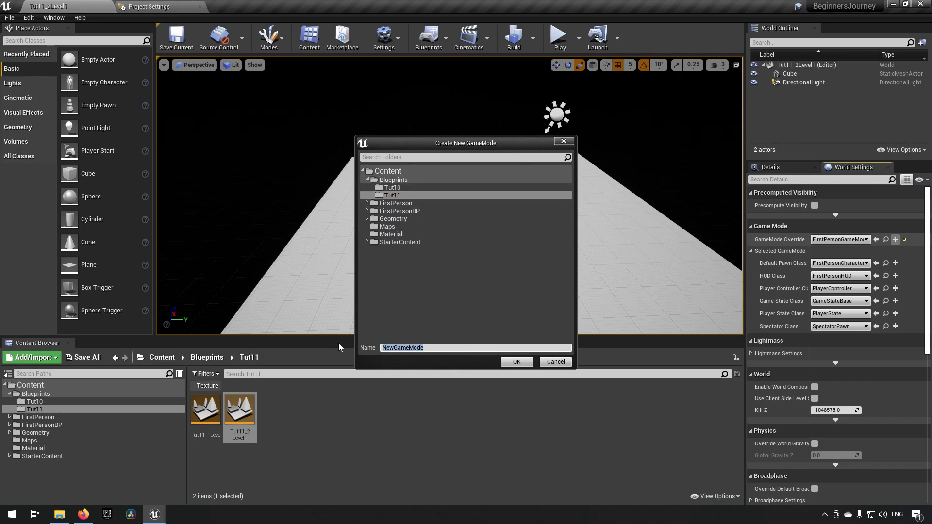
text(BP)
text(_Tutorial11GameMode)
click(517, 362)
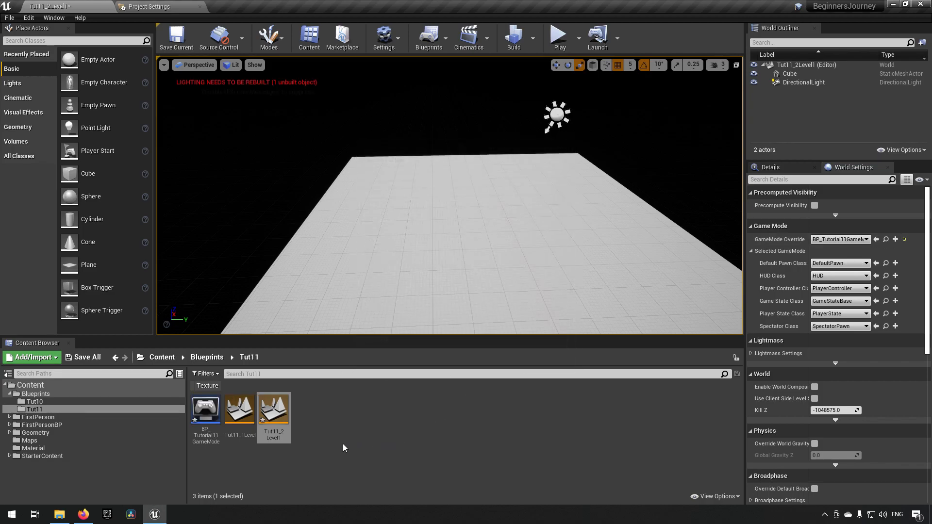
Save the BP_Tutorial11GameMode asset and the Tut11_2Level1 level.
click(210, 423)
key(ctrl+s)
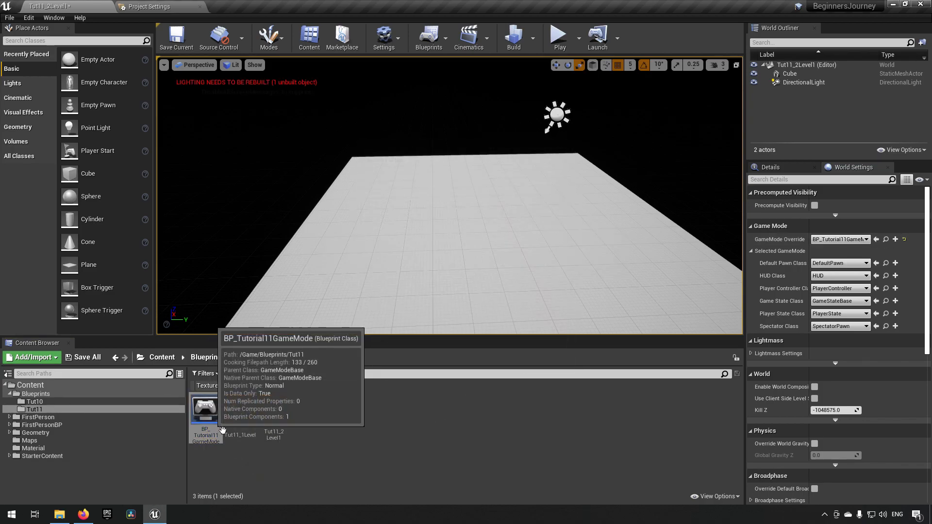
click(279, 426)
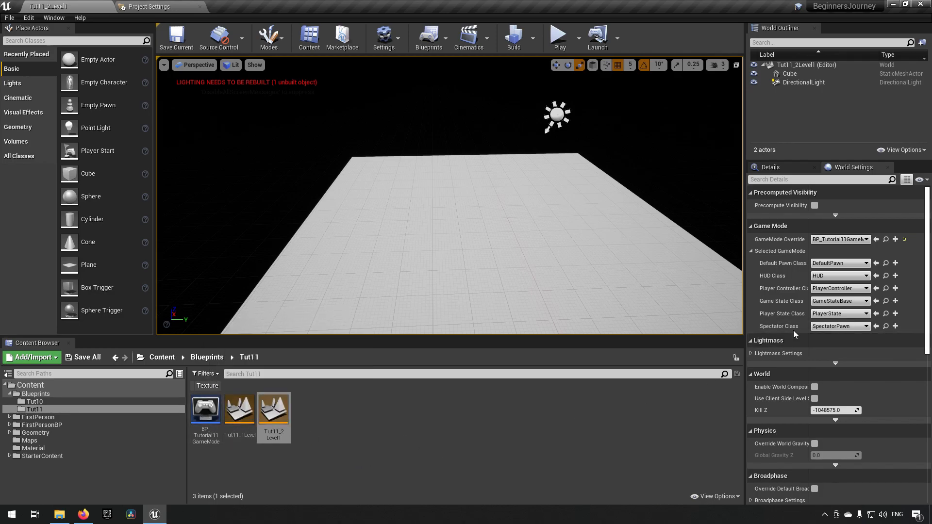
Reselect BP_Tutorial11GameMode as the GameMode Override in the world settings and save the Tut11_2Level1 level.
click(840, 240)
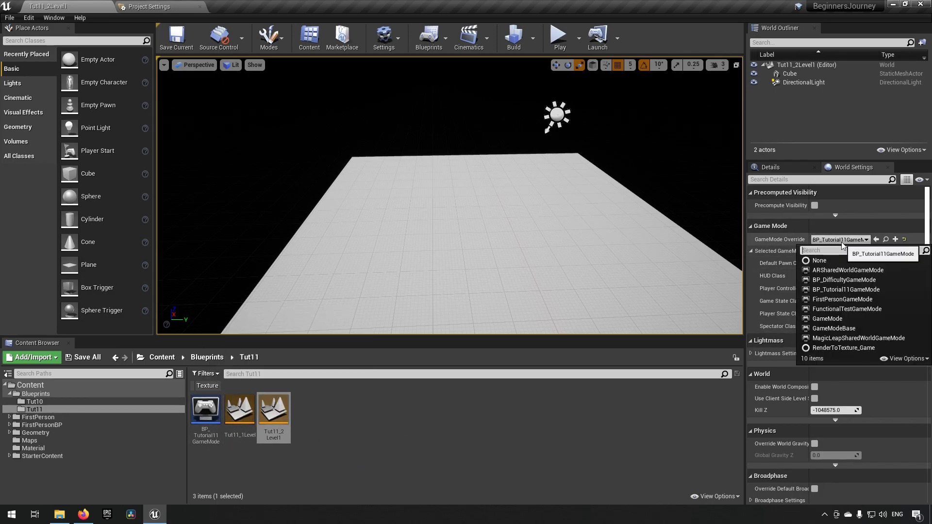
click(846, 289)
click(850, 289)
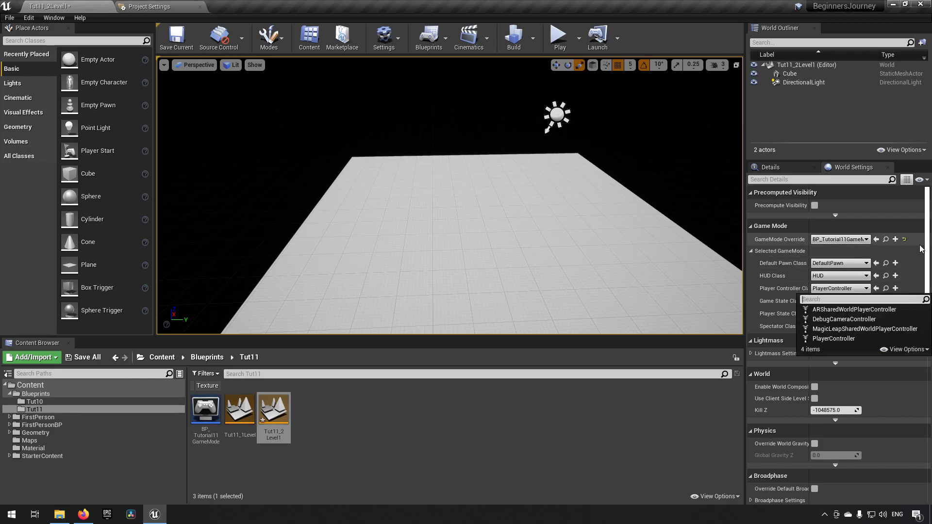
click(900, 211)
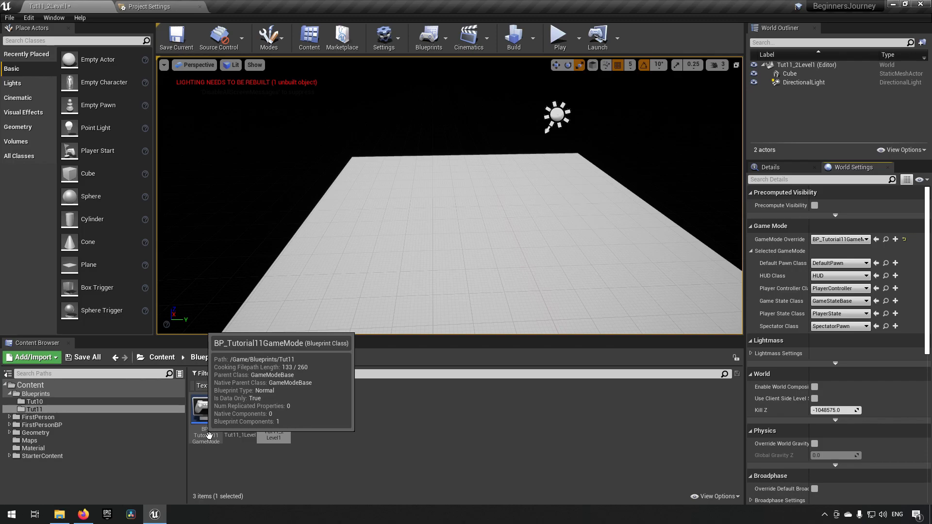
click(382, 432)
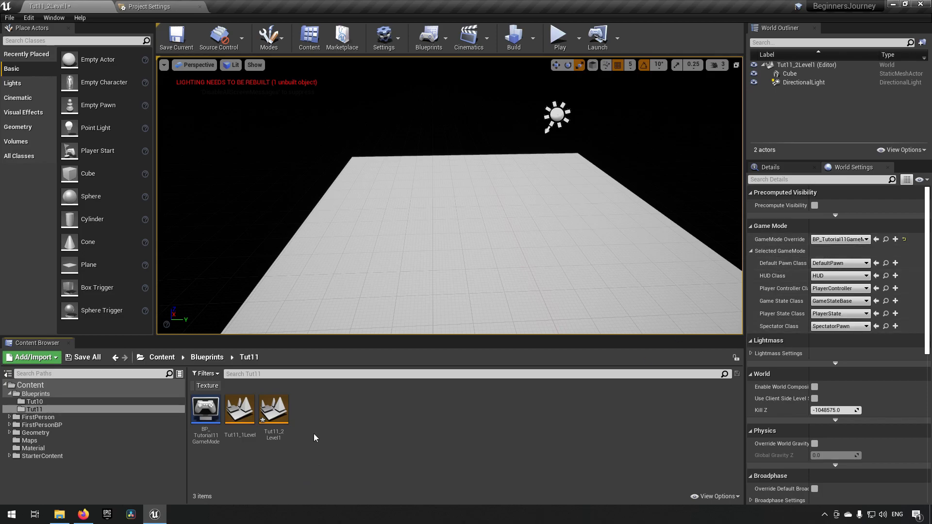
click(287, 421)
key(ctrl+s)
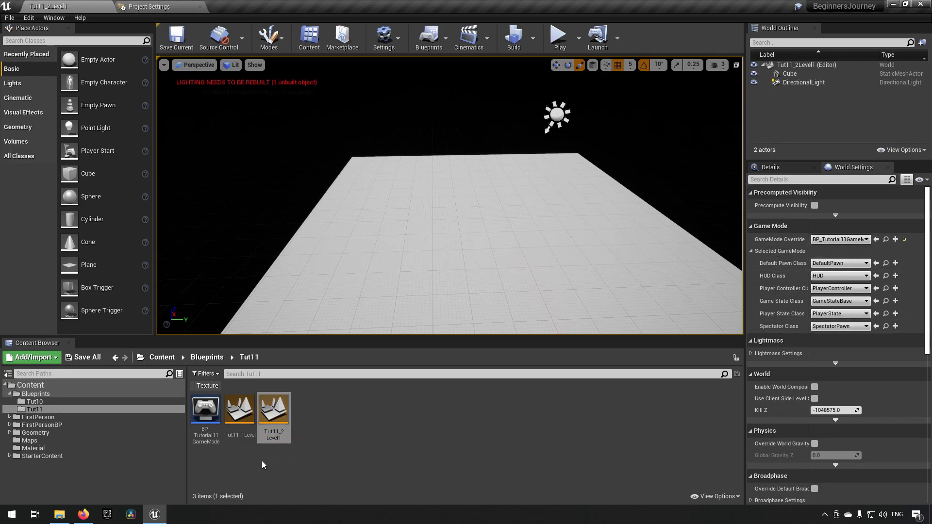
Set the Default Pawn Class of BP_Tutorial11GameMode to FirstPersonCharacter in the world settings of Tut11_2Level1.
click(205, 411)
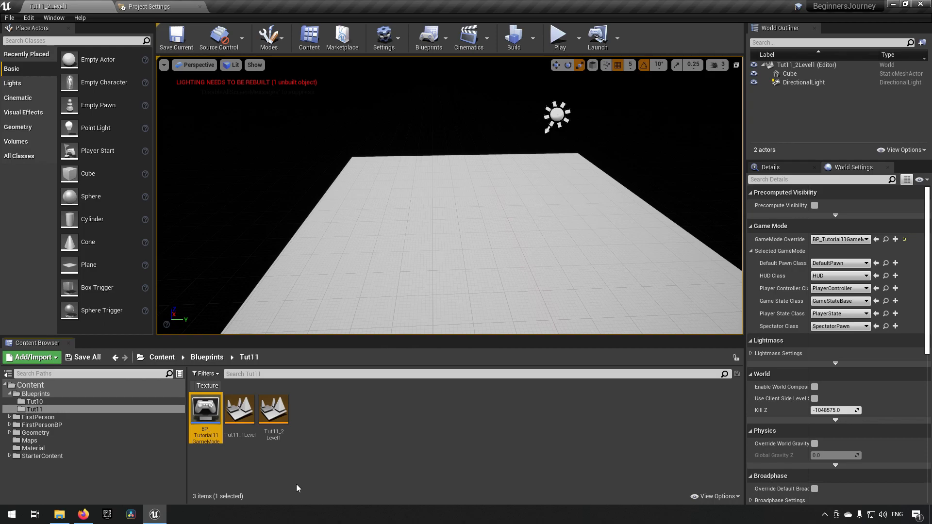
click(240, 411)
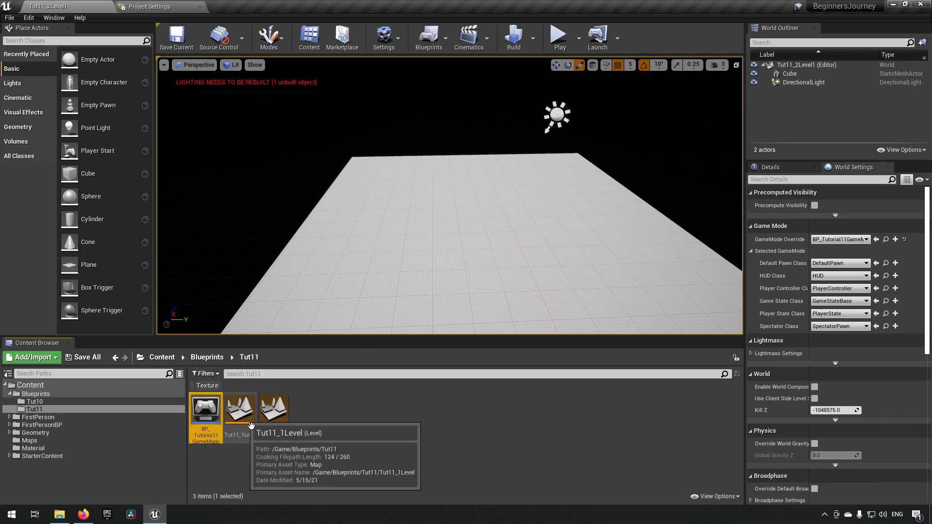
click(290, 423)
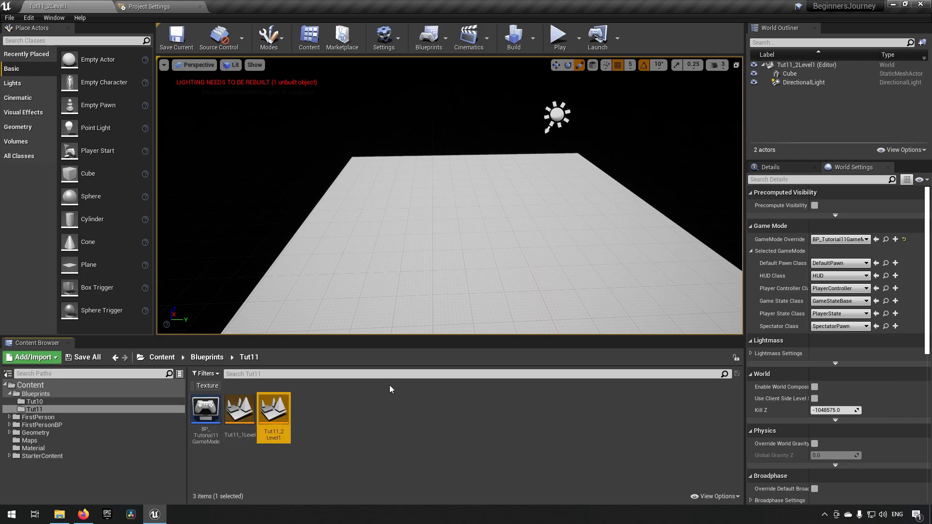
click(849, 268)
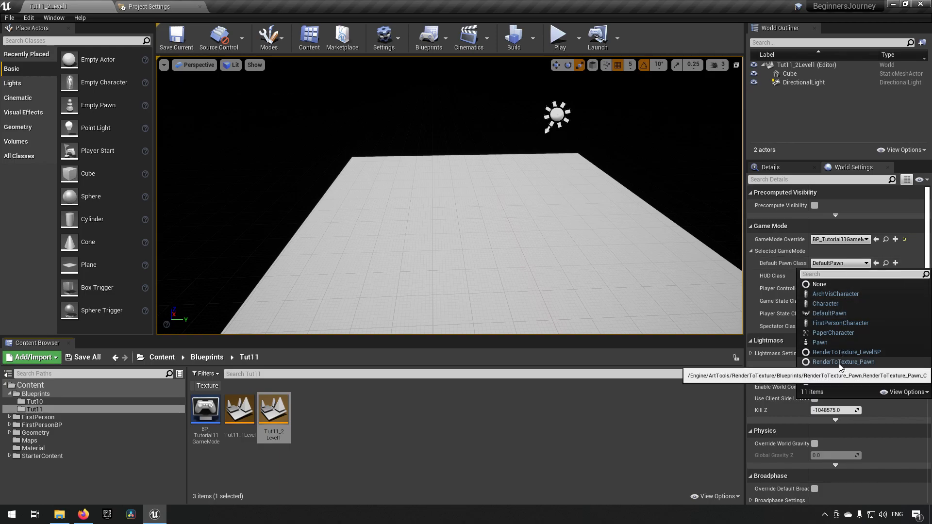
click(840, 322)
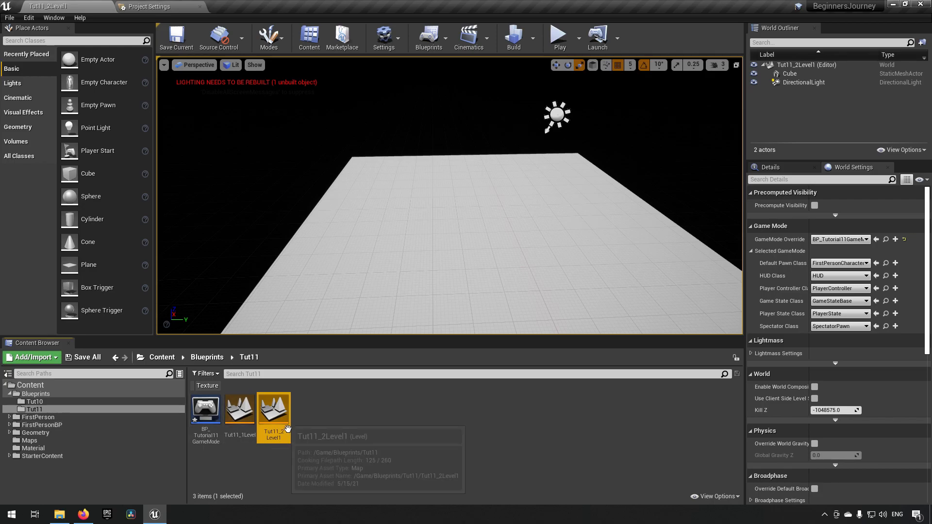
Open Tut11_1Level, saving the pending changes to BP_Tutorial11GameMode.
click(242, 415)
double_click(245, 417)
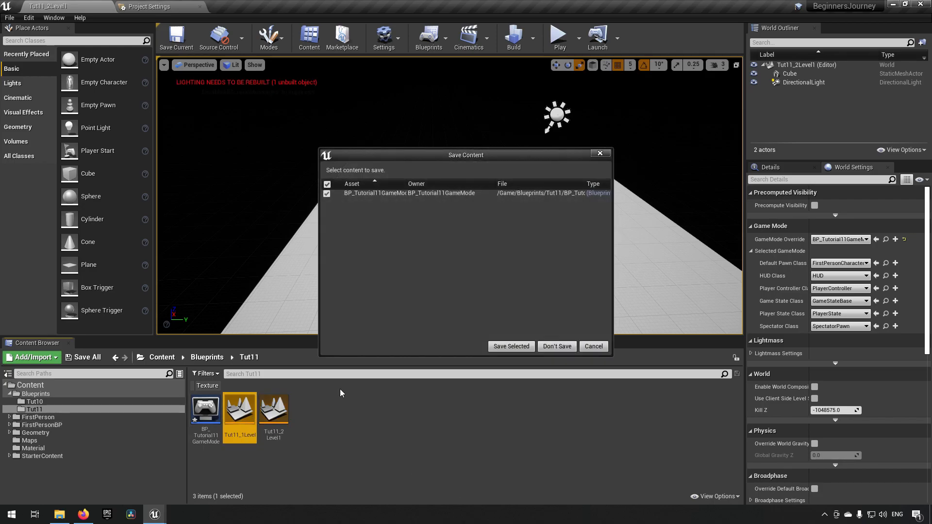
click(517, 347)
Place a Player Start actor on the floor of Tut11_1Level, near its far corner.
right_drag(470, 264, 500, 260)
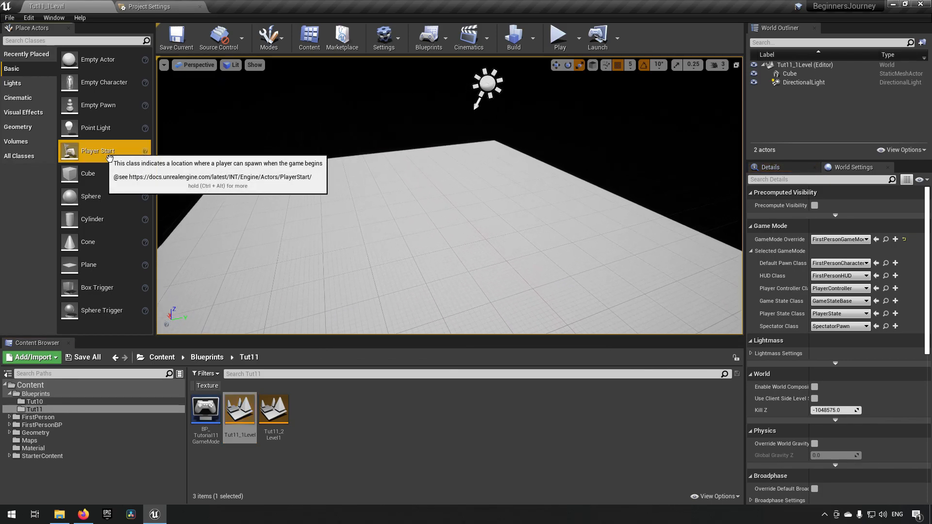
drag(138, 157, 359, 297)
mouse_move(476, 253)
right_down()
mouse_move(466, 251)
mouse_move(477, 253)
right_up()
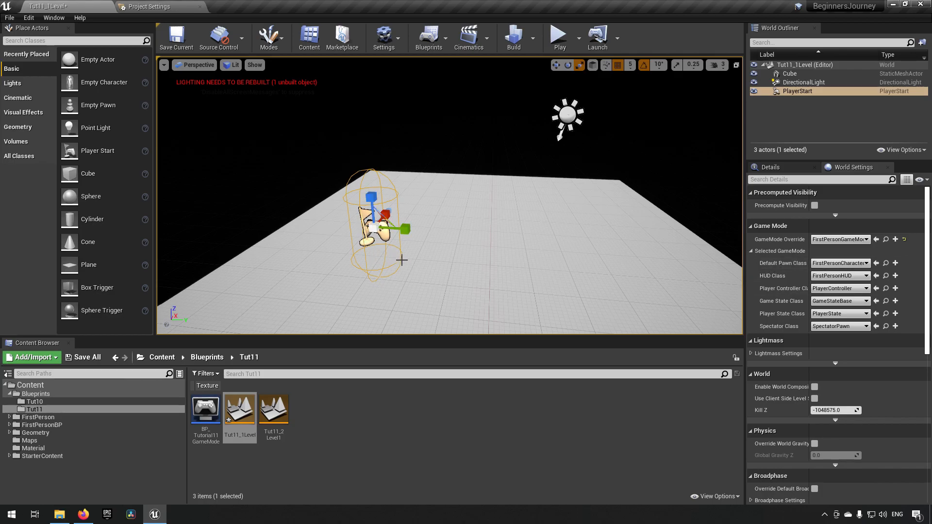
Play-test Tut11_1Level in the editor, stop the session and save the level.
click(558, 38)
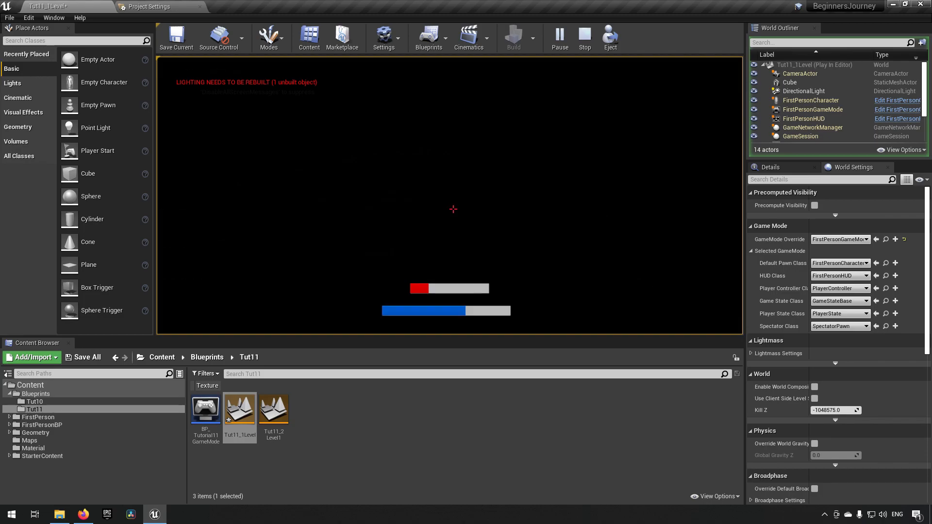
key(Escape)
right_drag(379, 151, 391, 204)
click(253, 423)
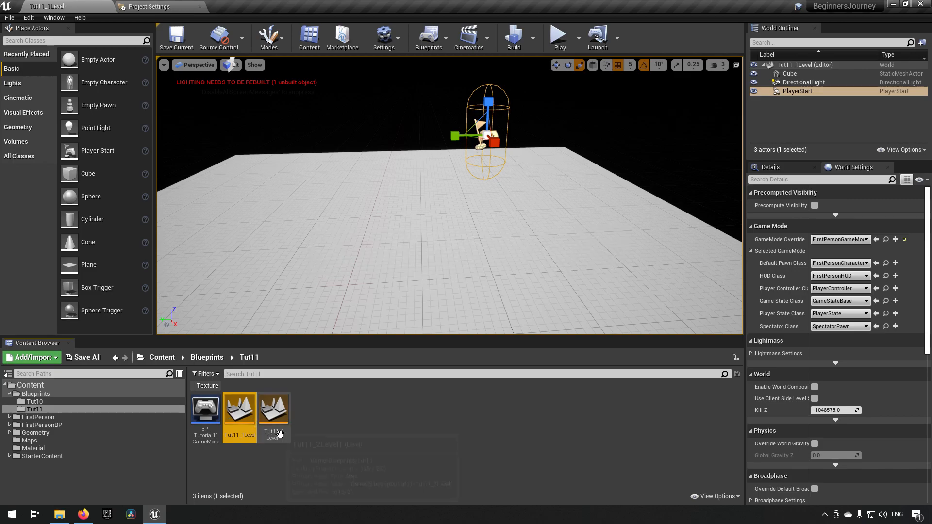
Open Tut11_2Level1 and place a Player Start actor on its floor.
double_click(273, 408)
right_drag(464, 242, 475, 242)
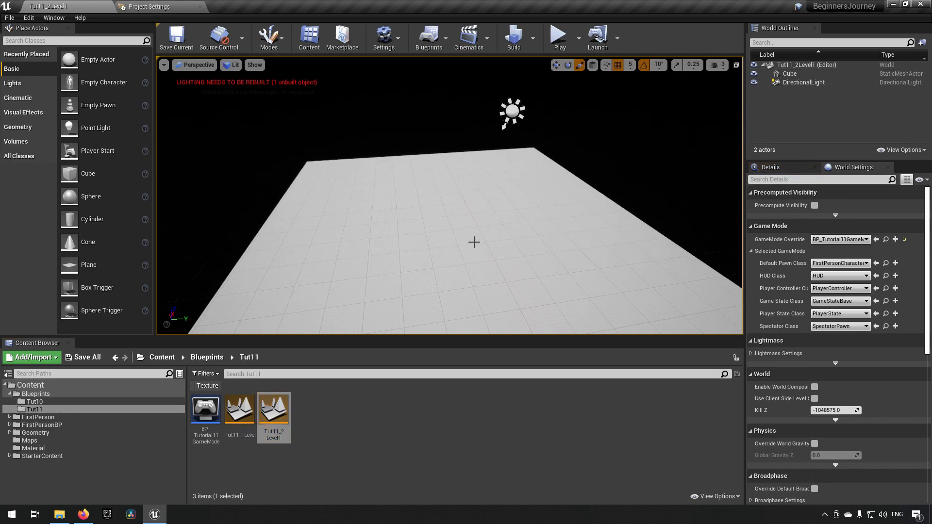
drag(116, 149, 384, 238)
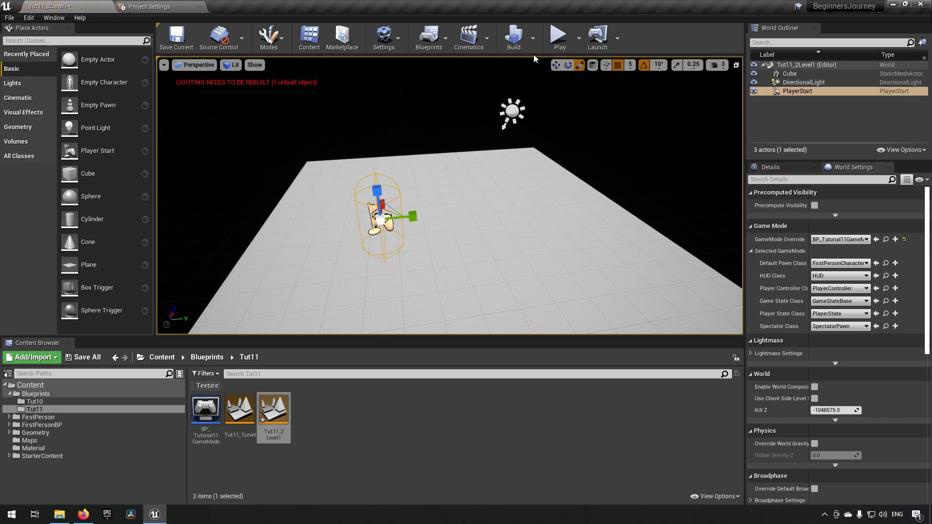
Play-test Tut11_2Level1 in the editor with FirstPersonCharacter as the pawn, and stop the session.
click(558, 37)
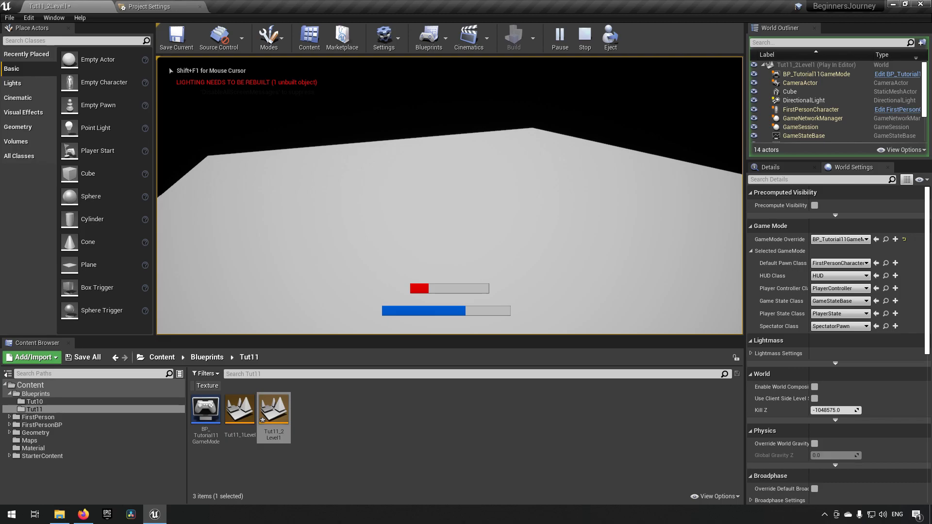
key(Escape)
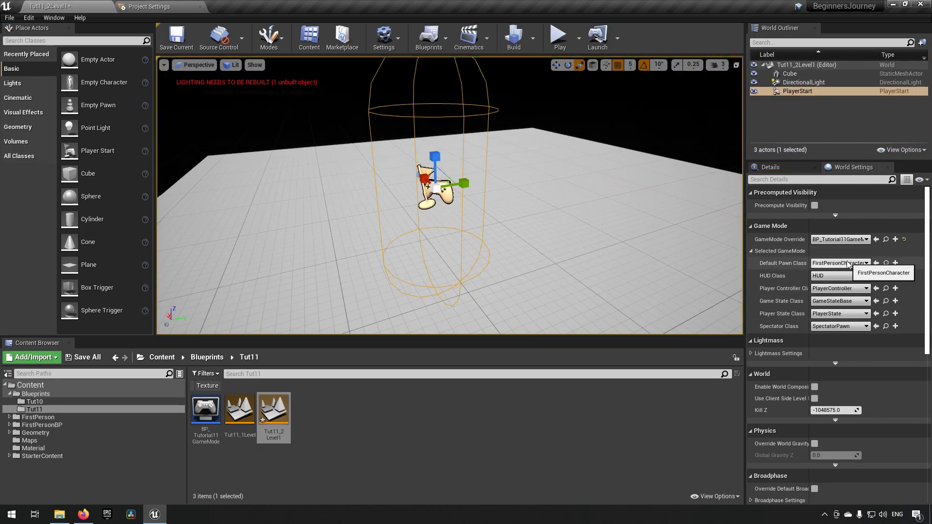
click(321, 471)
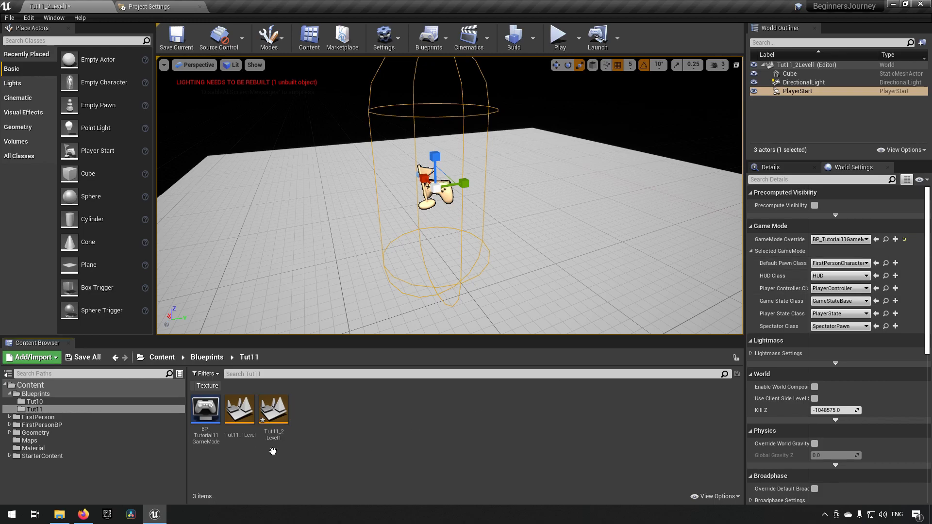
Locate the FirstPersonCharacter blueprint and create a child blueprint class from it, keeping the default name.
click(885, 263)
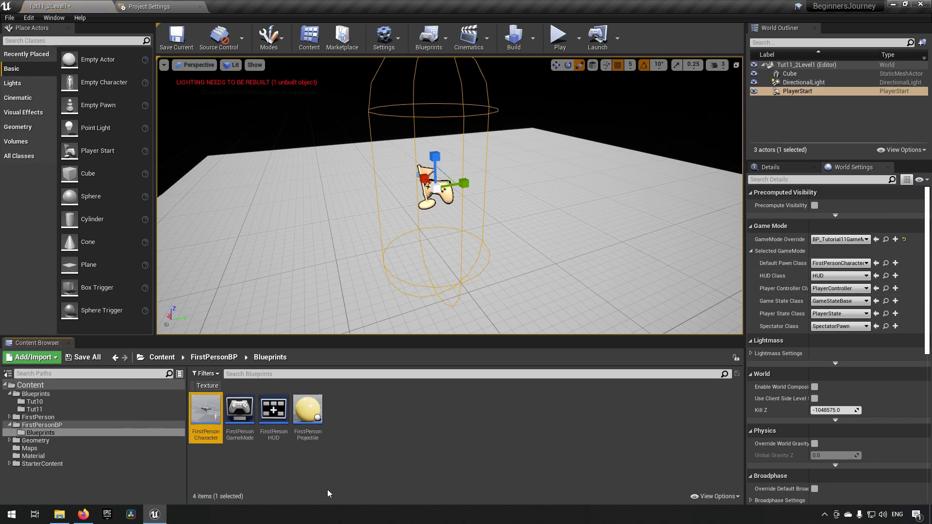
right_click(215, 424)
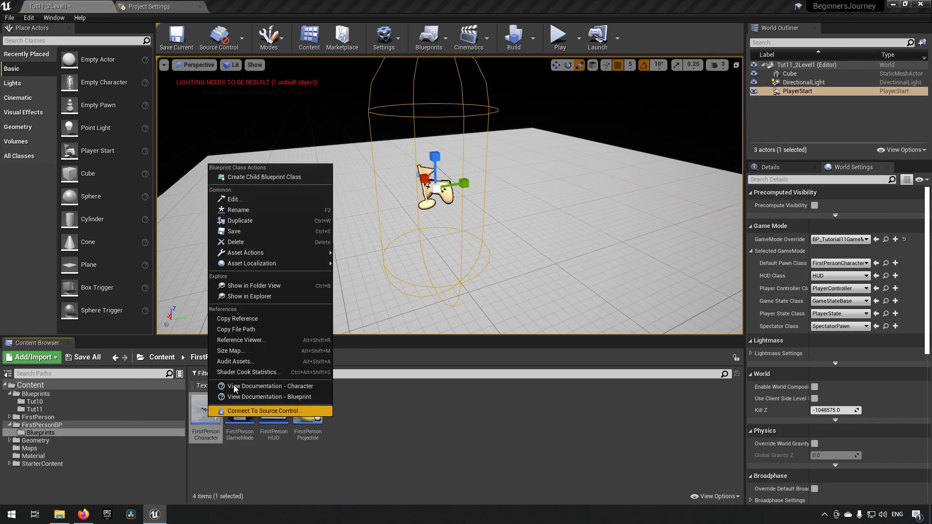
click(291, 175)
key(Return)
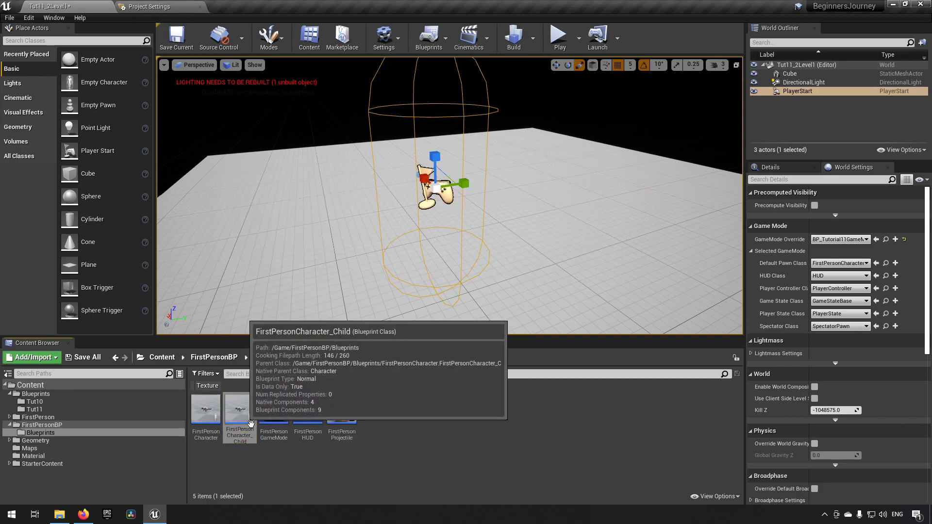
Move FirstPersonCharacter_Child into the Blueprints/Tut11 folder and set it as the Default Pawn Class of BP_Tutorial11GameMode.
drag(240, 410, 63, 411)
click(73, 418)
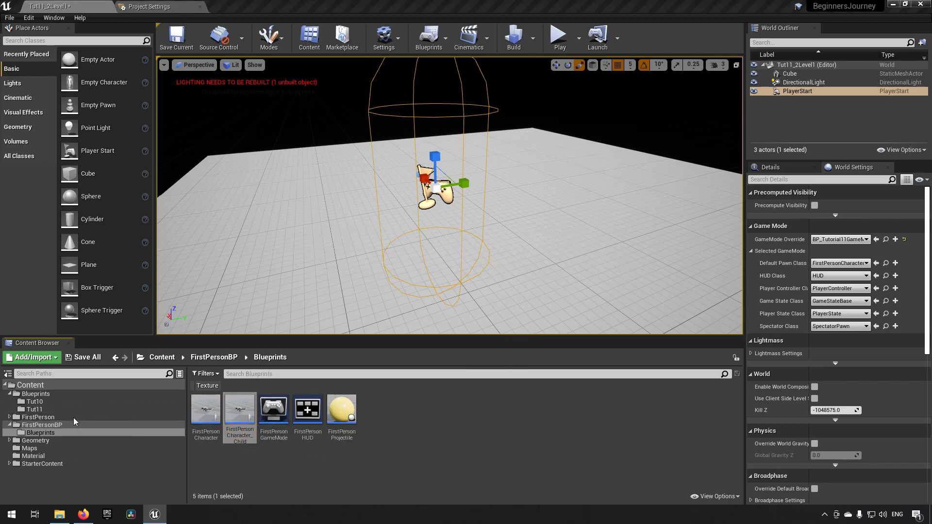
click(37, 409)
click(239, 410)
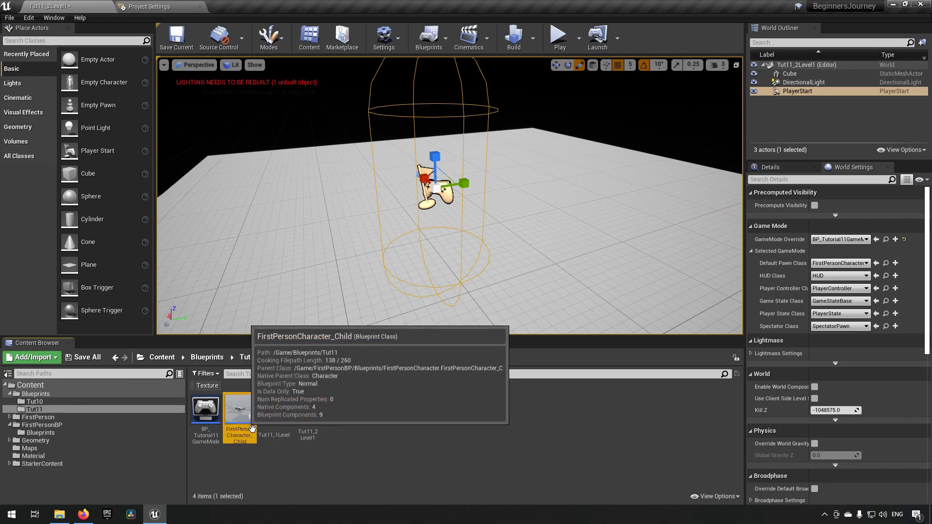
click(839, 264)
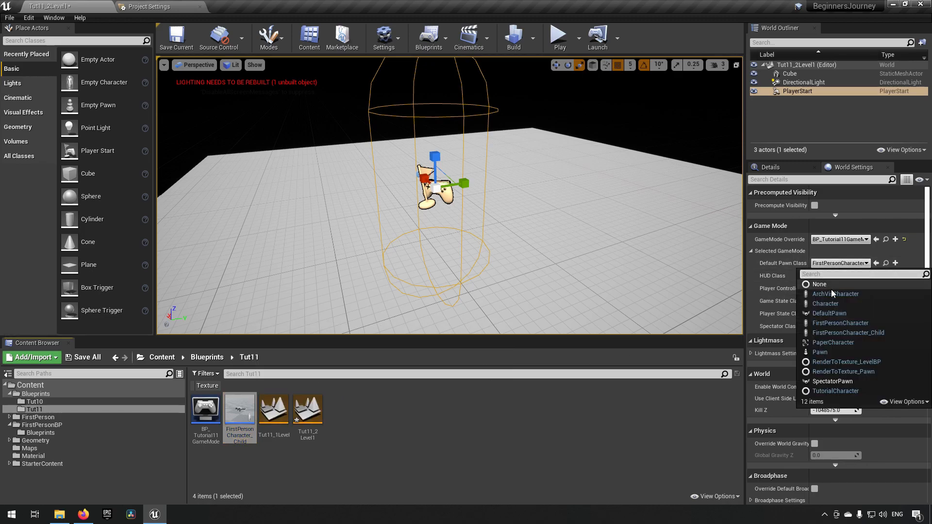
click(874, 332)
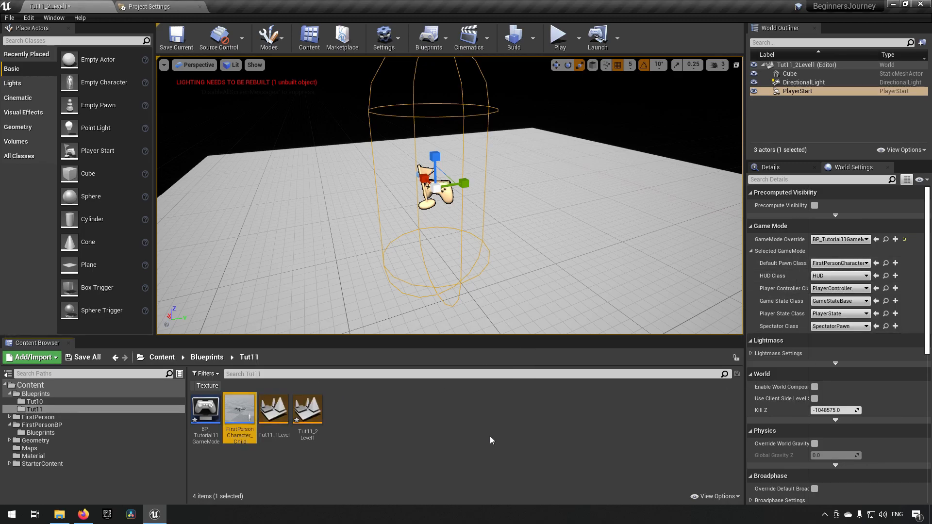
Save Tut11_2Level1 and play-test it with the child character as the pawn.
click(176, 38)
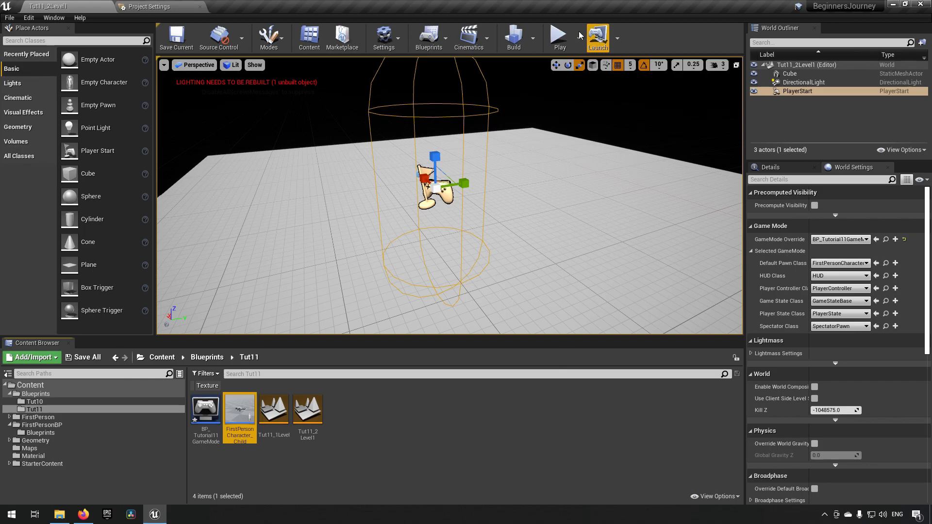
click(559, 38)
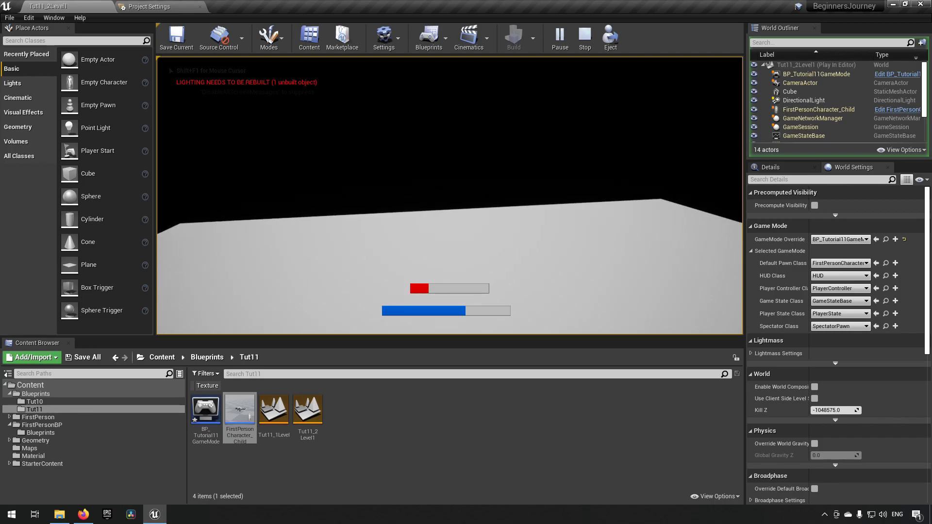
key(Escape)
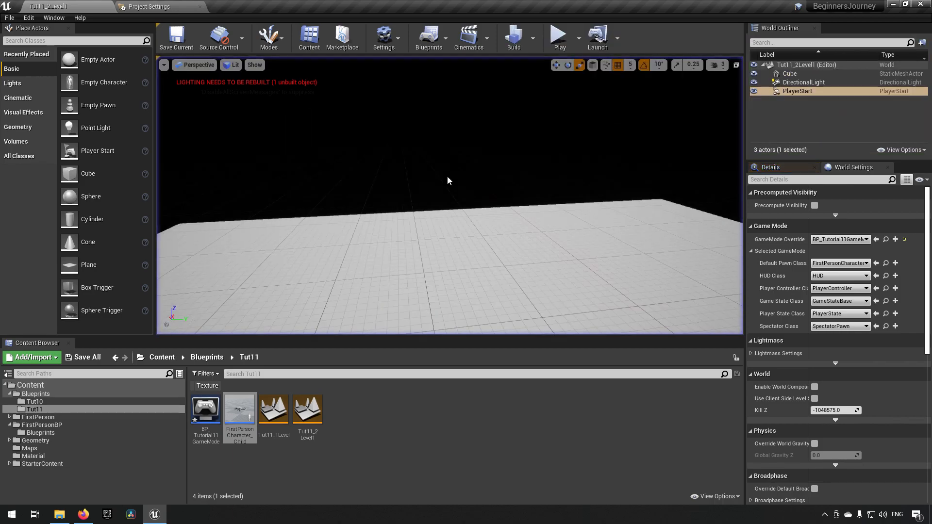
Open the FirstPersonCharacter_Child blueprint, dock its editor in the main window and examine its Event Graph.
double_click(242, 416)
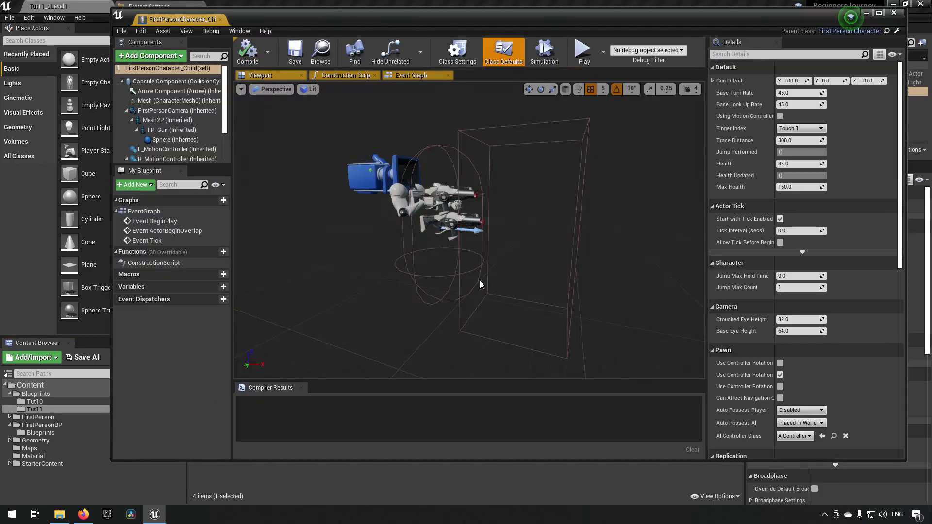
drag(188, 19, 244, 8)
click(318, 65)
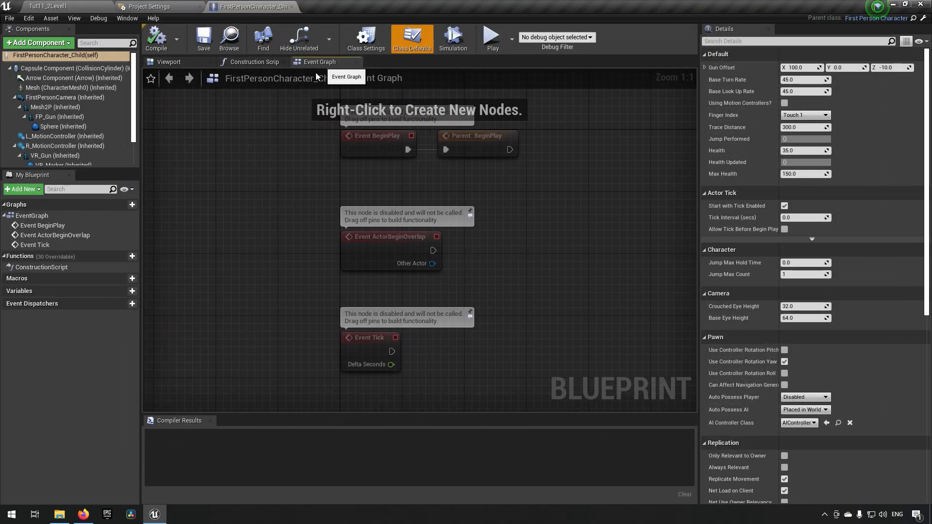
right_drag(520, 206, 343, 331)
scroll(406, 292, down, 3)
right_drag(410, 260, 481, 227)
Check the Maps & Modes project settings and return to the FirstPersonCharacter_Child blueprint through the level editor.
click(155, 7)
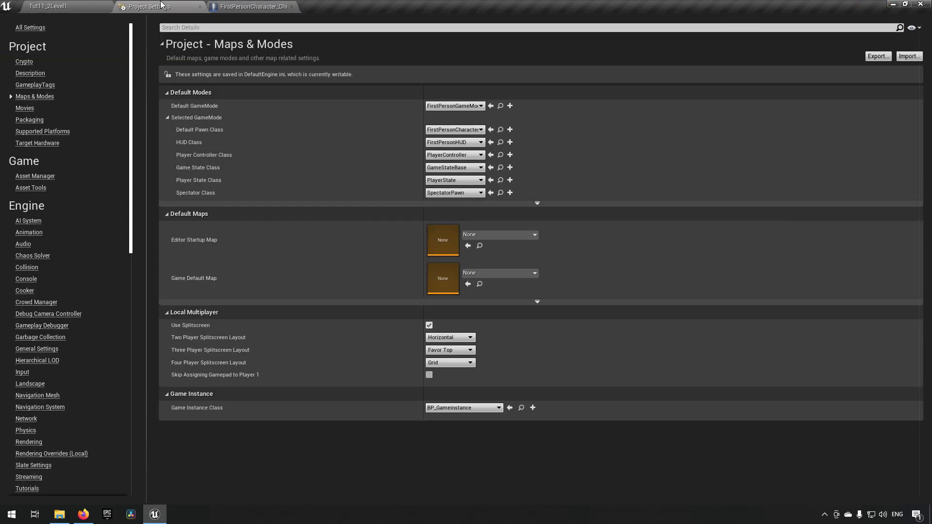
click(78, 4)
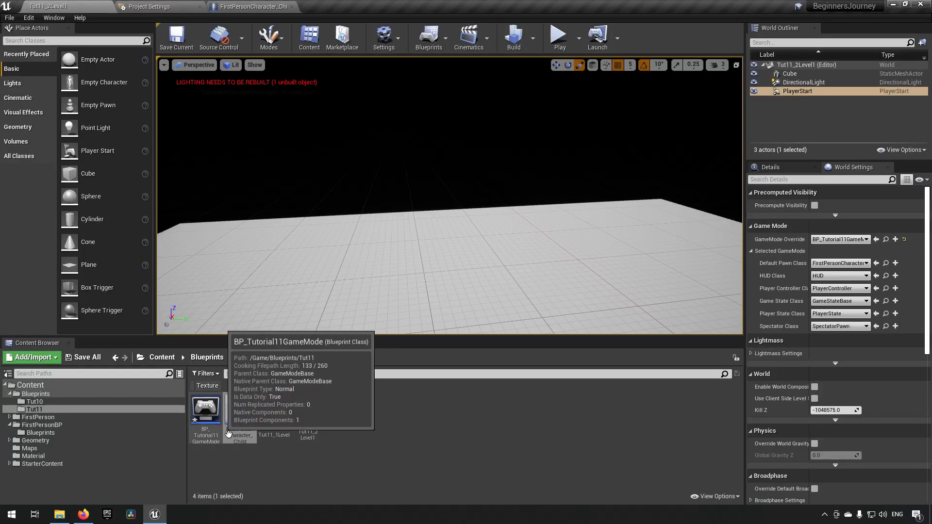
double_click(240, 410)
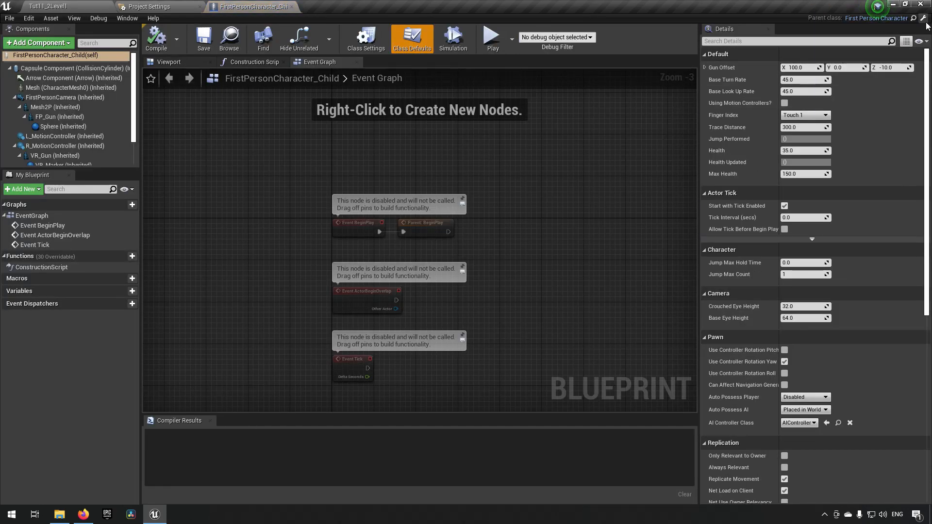
Open the parent FirstPersonCharacter blueprint and examine the Q key, Cast To BP_DifficultyGameMode and Print String nodes in its Event Graph.
click(893, 18)
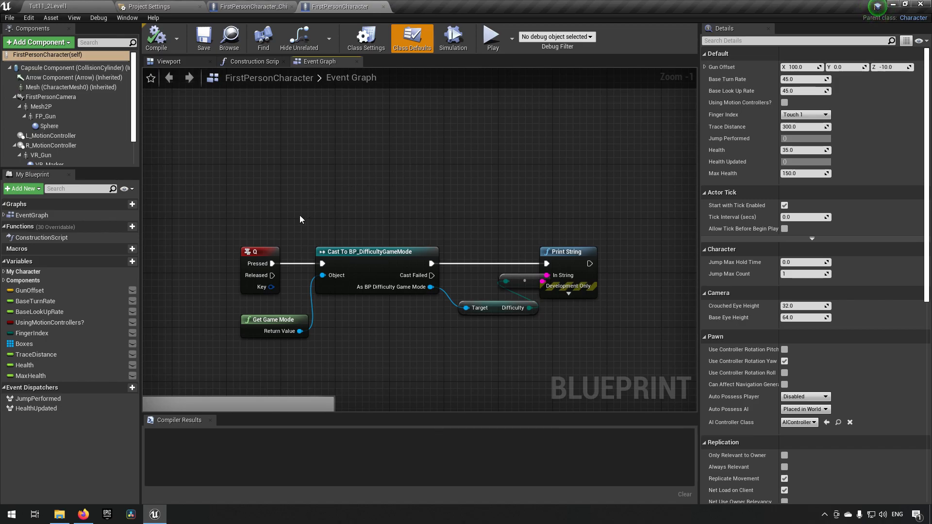
drag(208, 202, 610, 350)
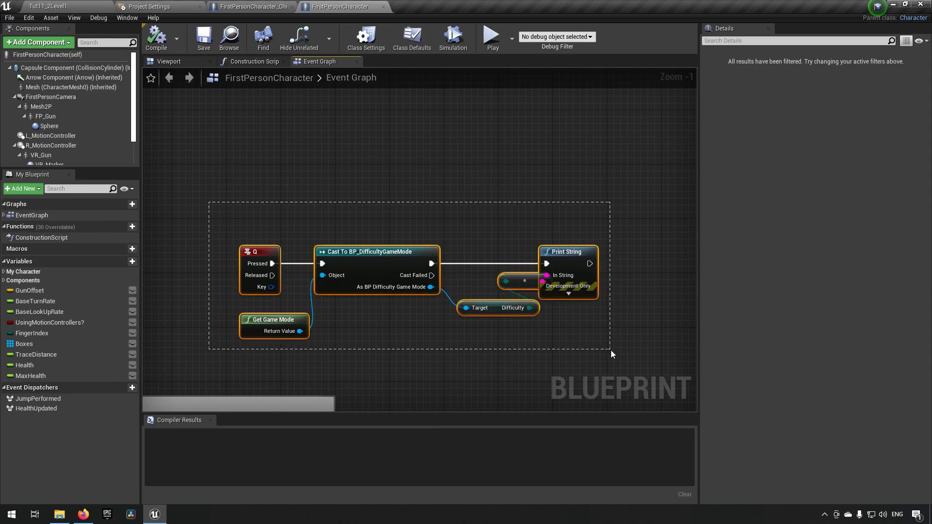
drag(209, 202, 616, 362)
drag(180, 175, 596, 349)
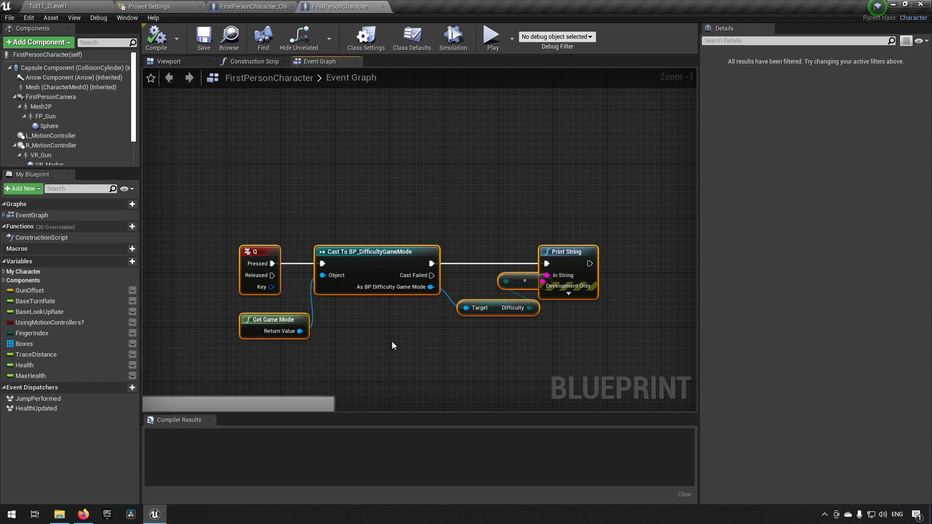
drag(243, 187, 549, 364)
Open Tut11_1Level, saving BP_Tutorial11GameMode on the way, and play-test the level.
click(154, 7)
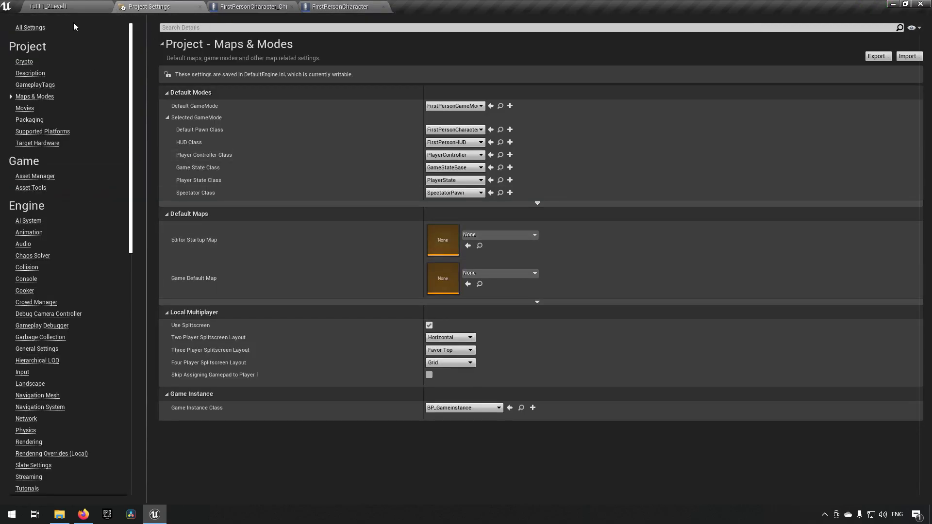
click(73, 6)
click(283, 426)
double_click(283, 426)
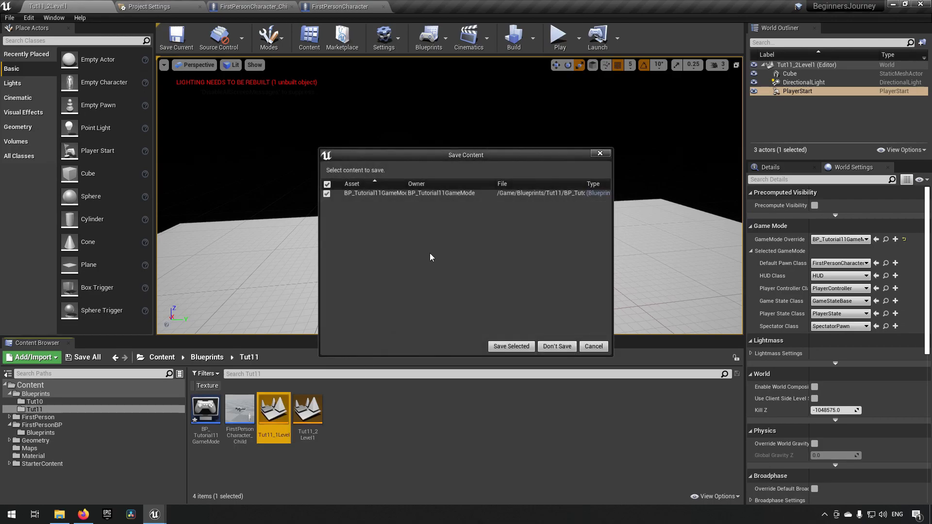
click(510, 348)
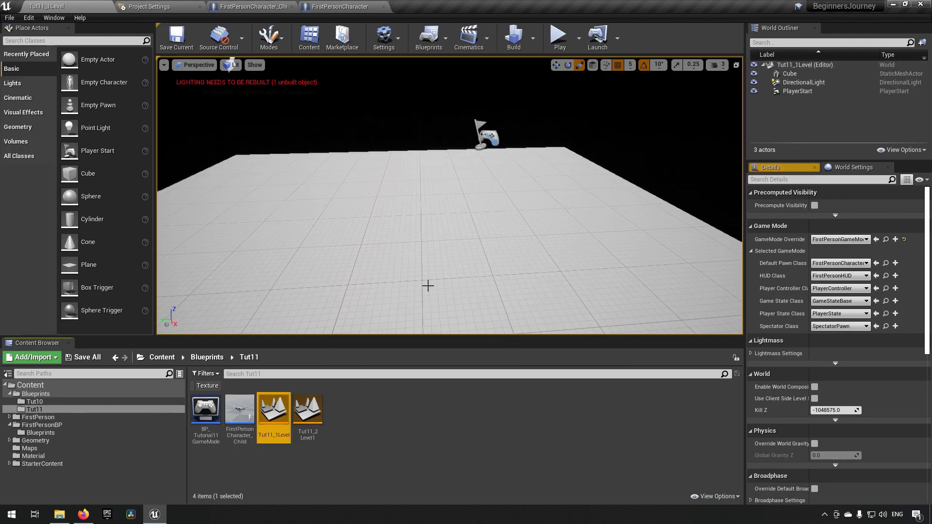
click(558, 39)
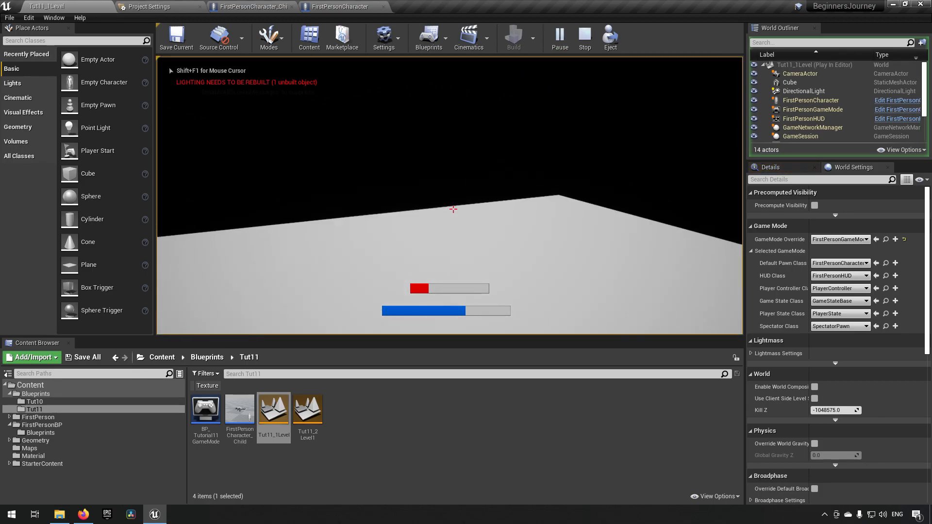
key(Escape)
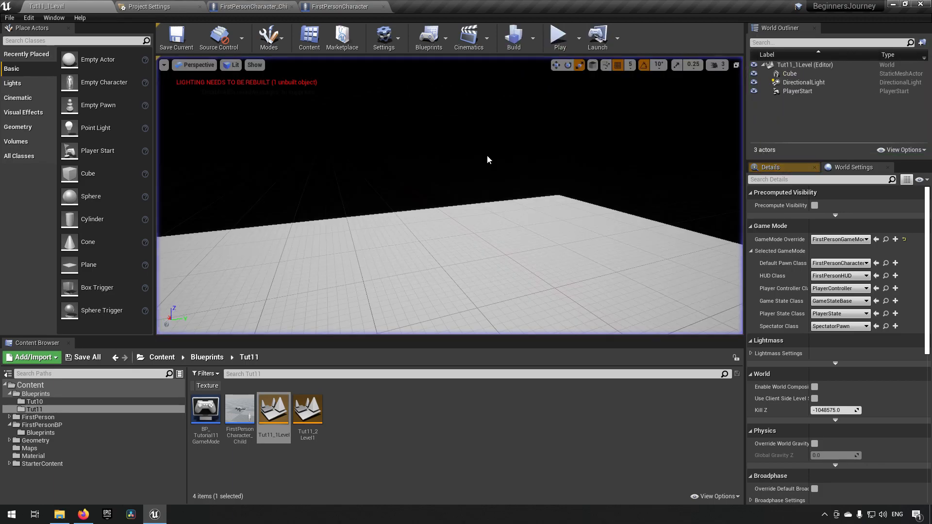
In FirstPersonCharacter's Event Graph, move the Q event above the cast, disconnect it, and connect its Pressed output to a new Print String.
click(340, 6)
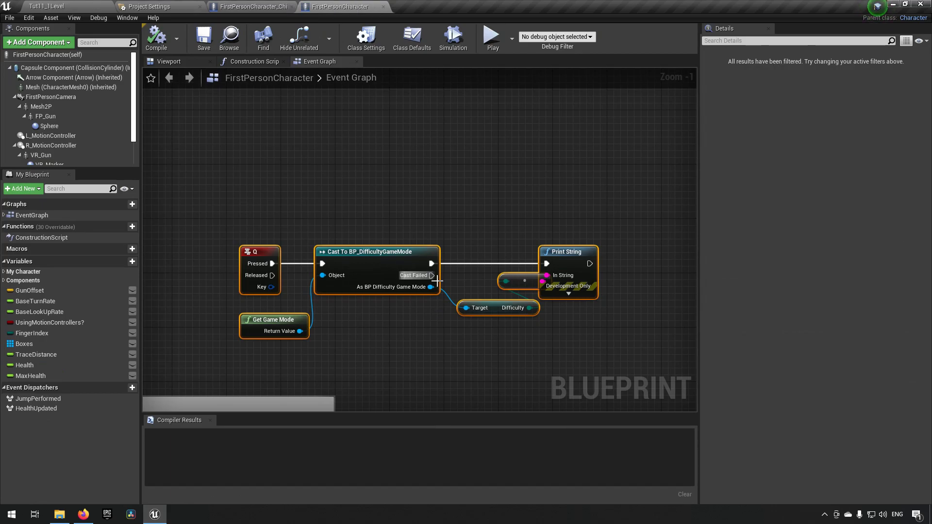
right_click(417, 165)
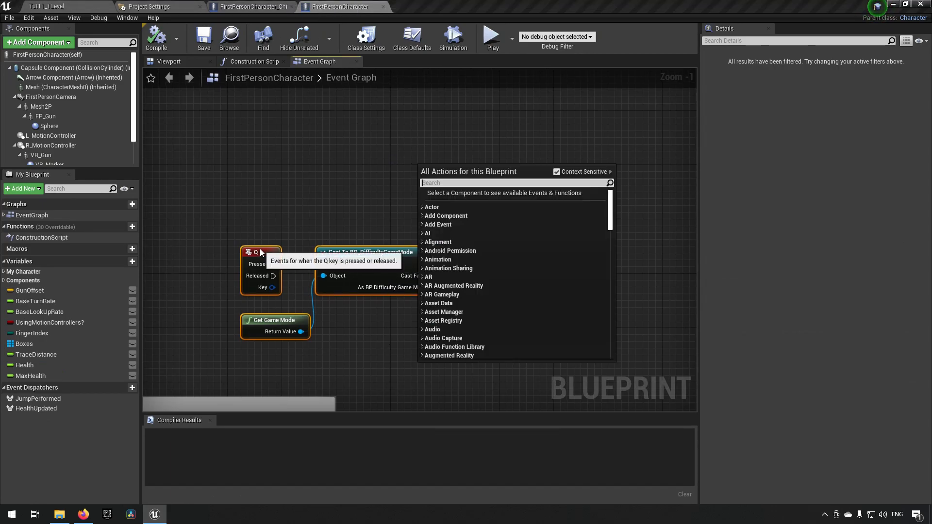
click(263, 252)
drag(264, 252, 263, 184)
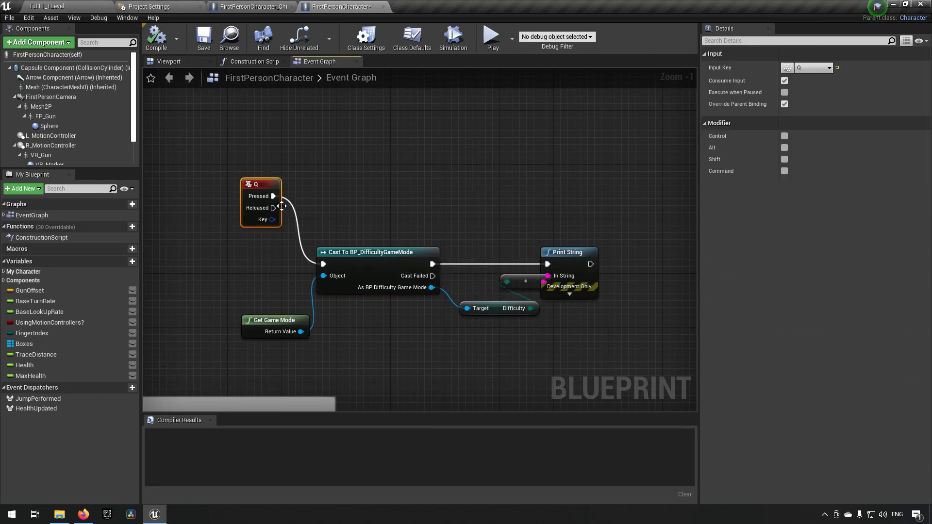
alt+click(273, 197)
drag(272, 196, 363, 186)
text(print)
key(Return)
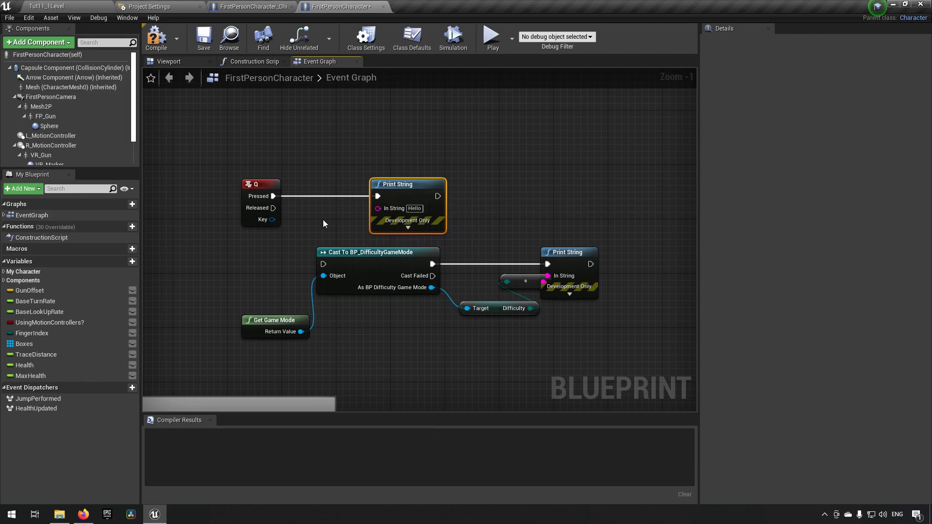
Set the new Print String's text to "FirstPersonCharacter", then compile and save the blueprint.
click(415, 208)
text(FirstPerson)
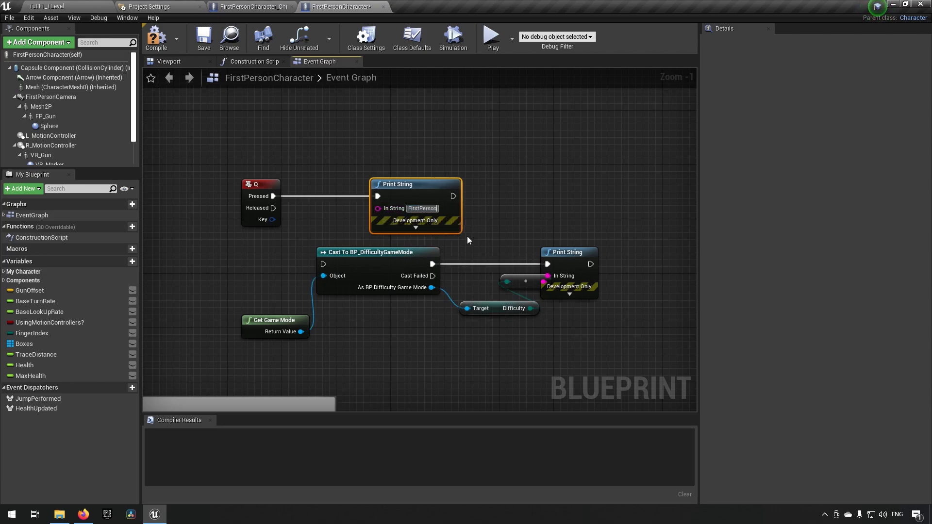
text(Character)
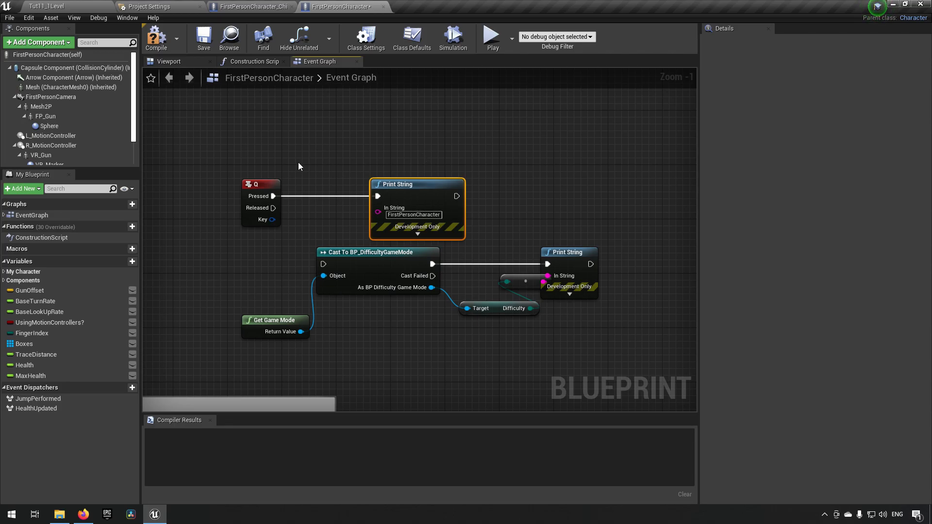
click(156, 38)
click(204, 38)
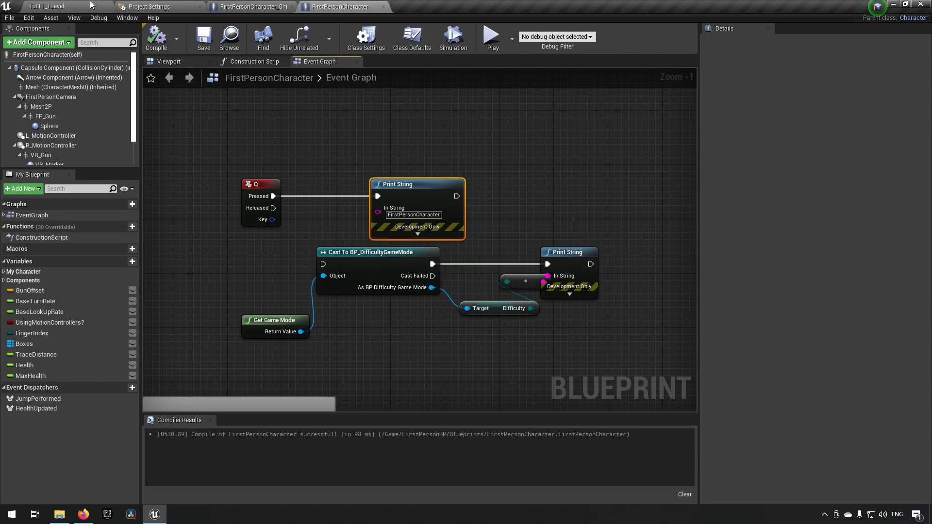
Play-test Tut11_1Level, triggering the character's Q print event repeatedly, and stop the session.
click(89, 2)
click(563, 36)
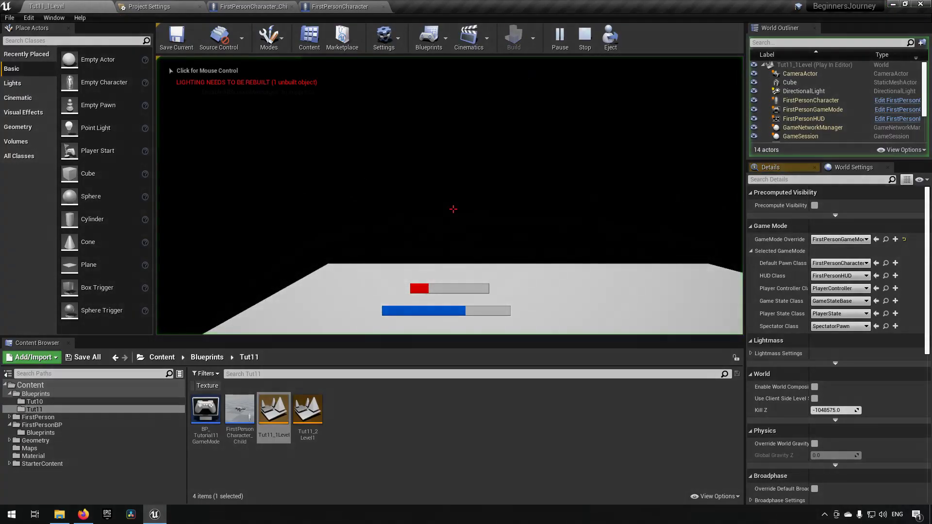
key(space)
key(space)
key(space)
key(space)
key(space)
key(space)
key(space)
key(space)
key(space)
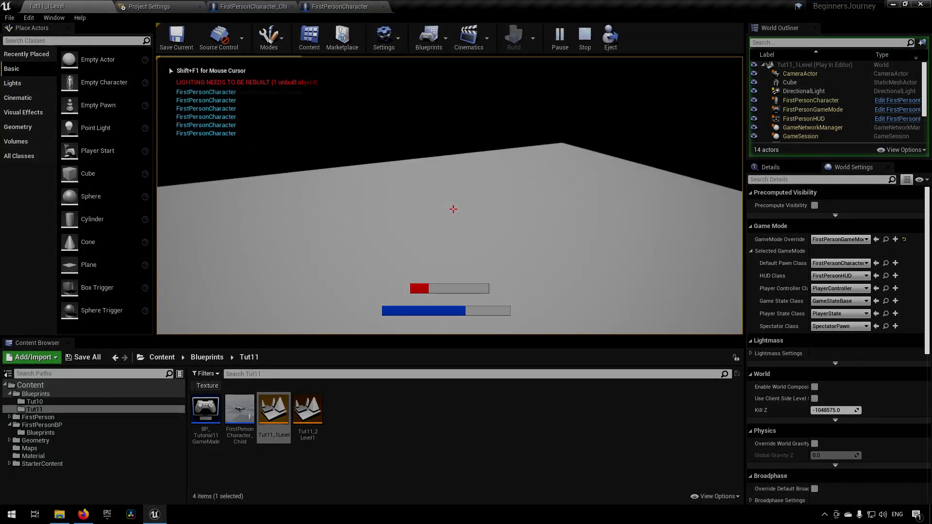
key(Escape)
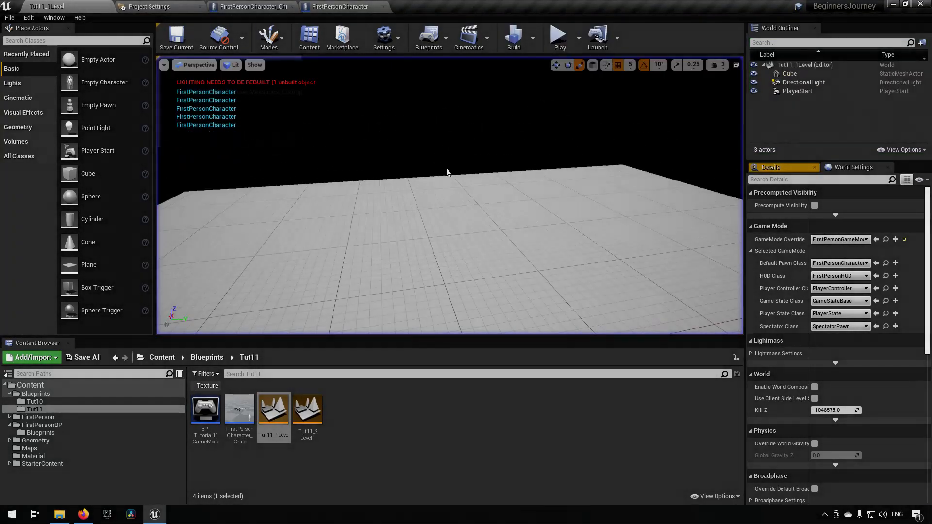
Open Tut11_2Level1 and play-test it with the child character.
double_click(307, 409)
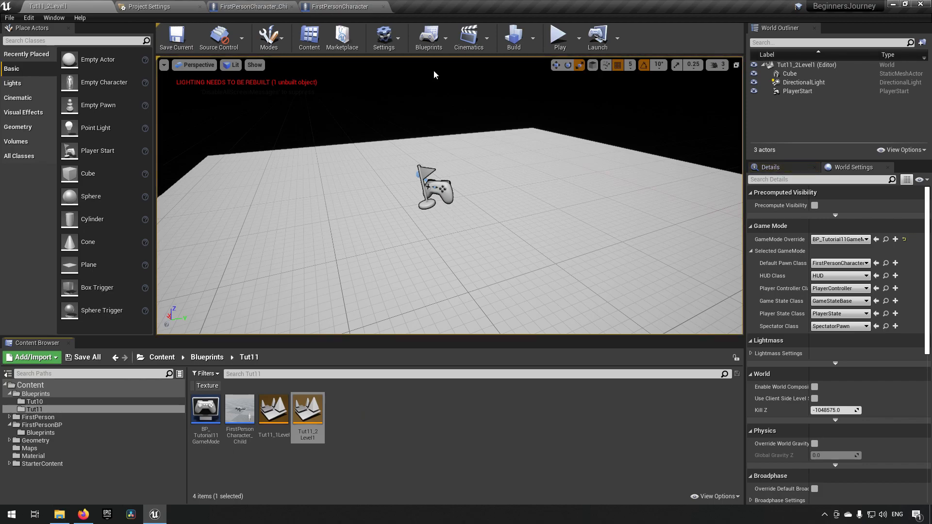
click(560, 37)
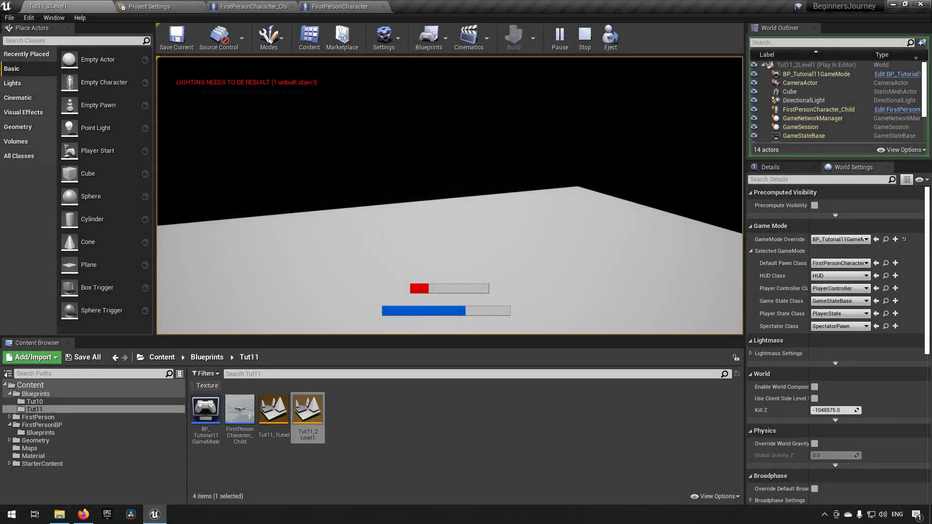
key(Escape)
In FirstPersonCharacter_Child's Event Graph, add a Q key event and connect its Pressed output to a new Print String.
double_click(240, 414)
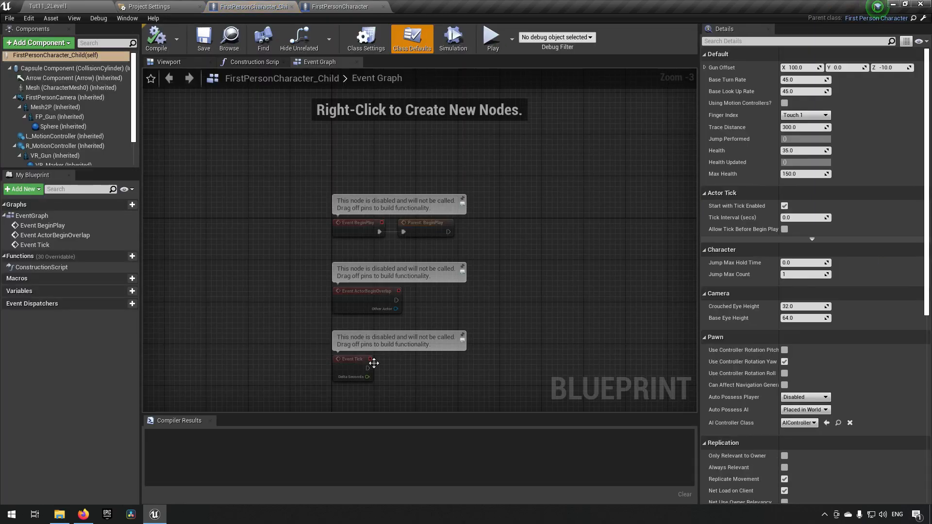
right_drag(538, 186, 433, 225)
right_click(433, 224)
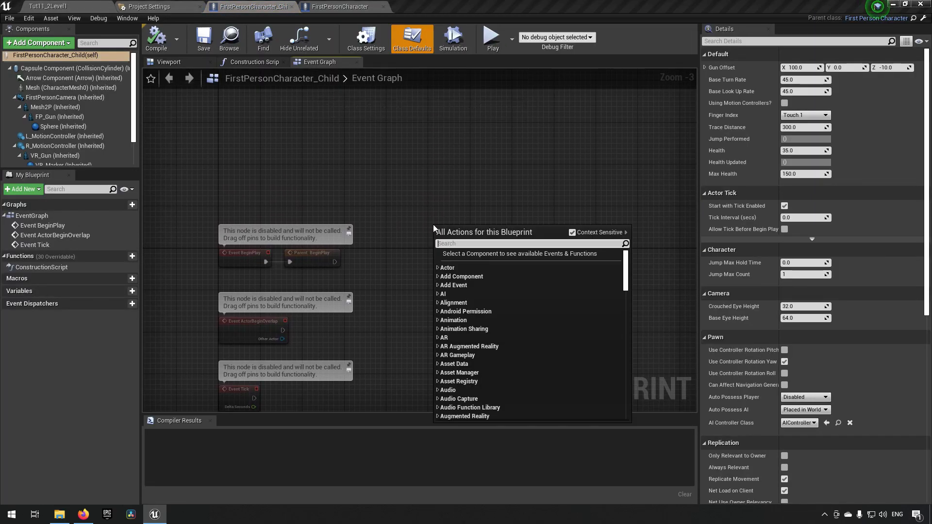
text(q)
scroll(546, 362, down, 6)
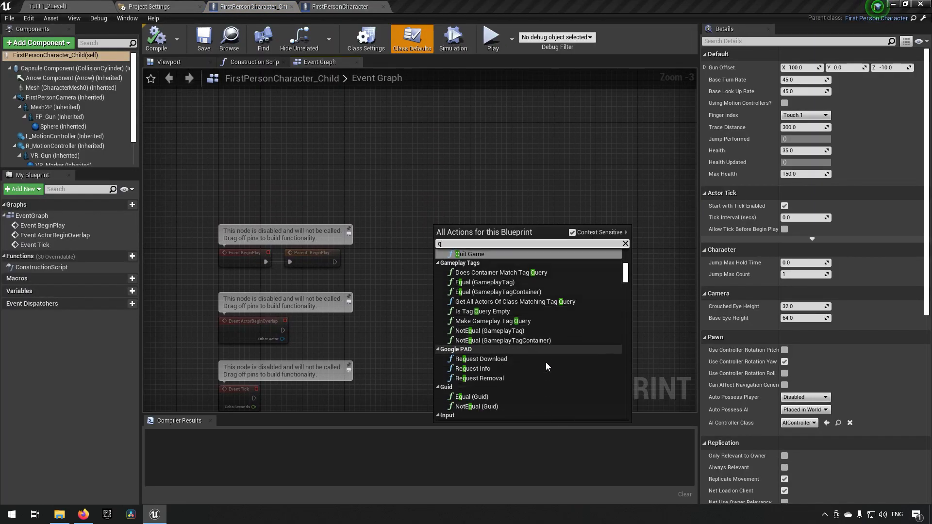
click(498, 366)
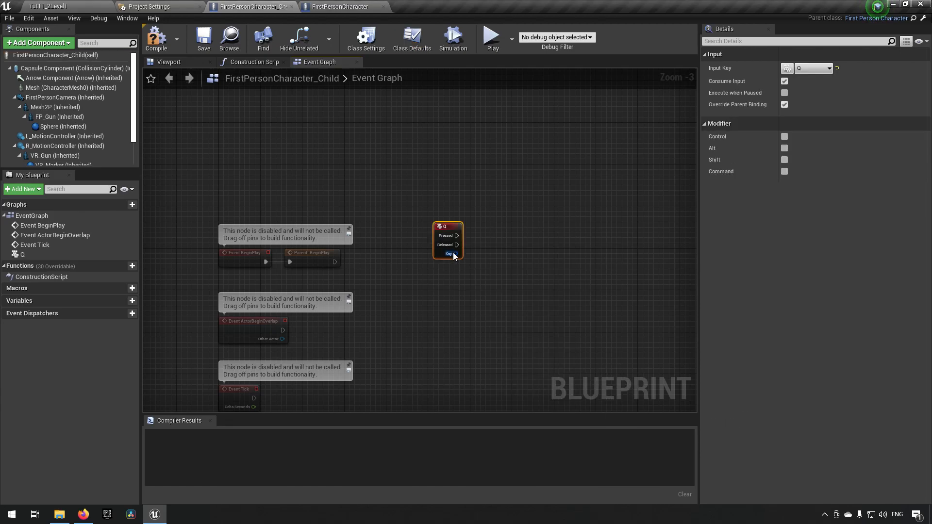
drag(457, 235, 491, 234)
text(print)
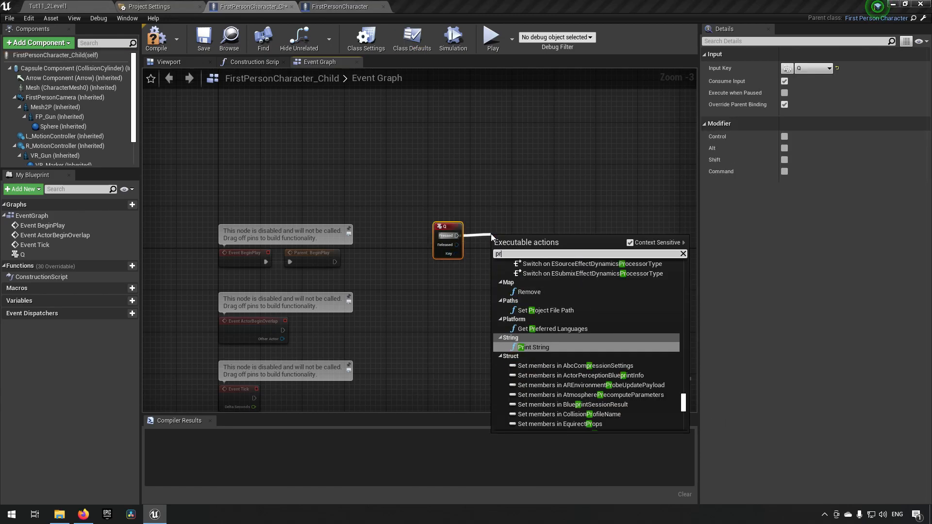
key(Return)
Set the child's Print String text to "First person child", align the node with the Q event, and compile and save.
click(524, 255)
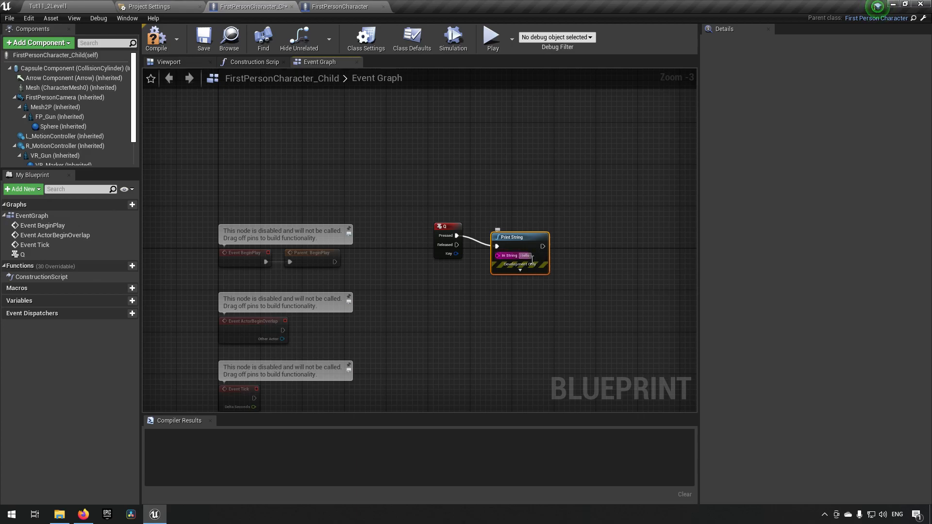
text(First)
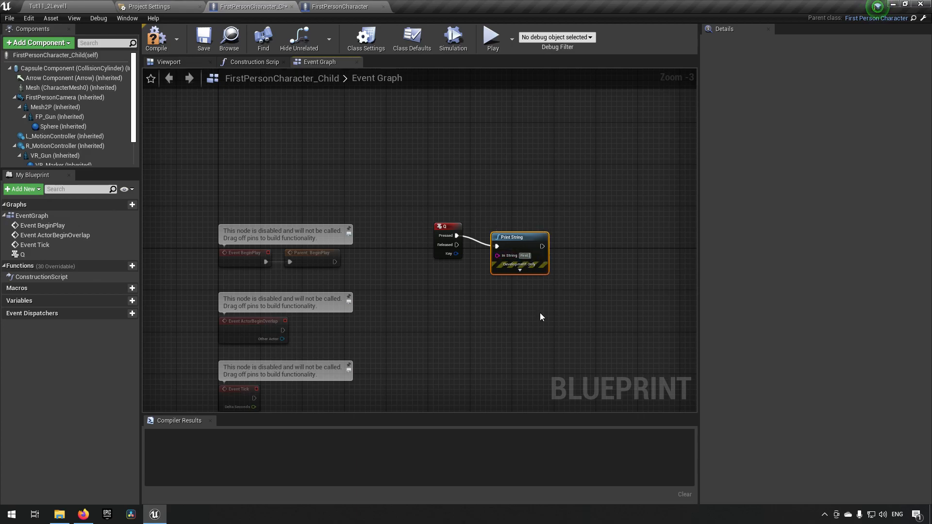
text( person child)
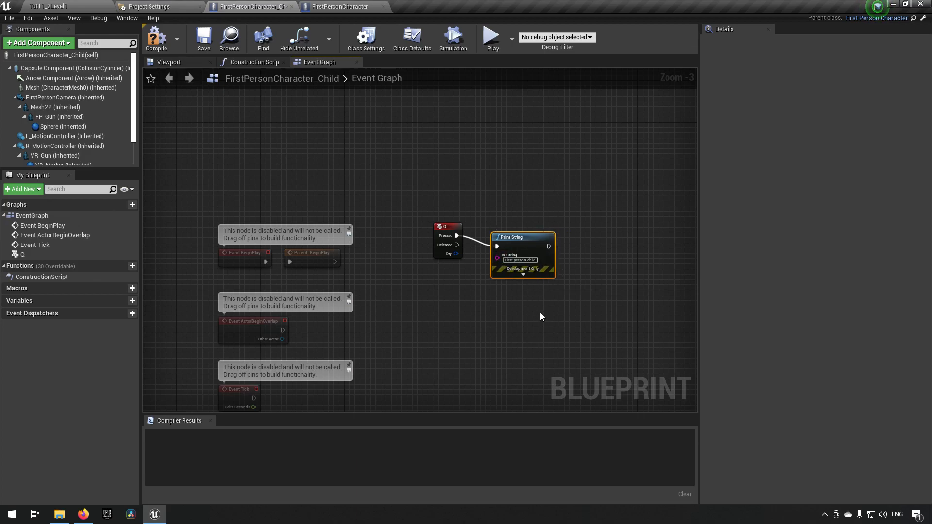
scroll(539, 283, up, 3)
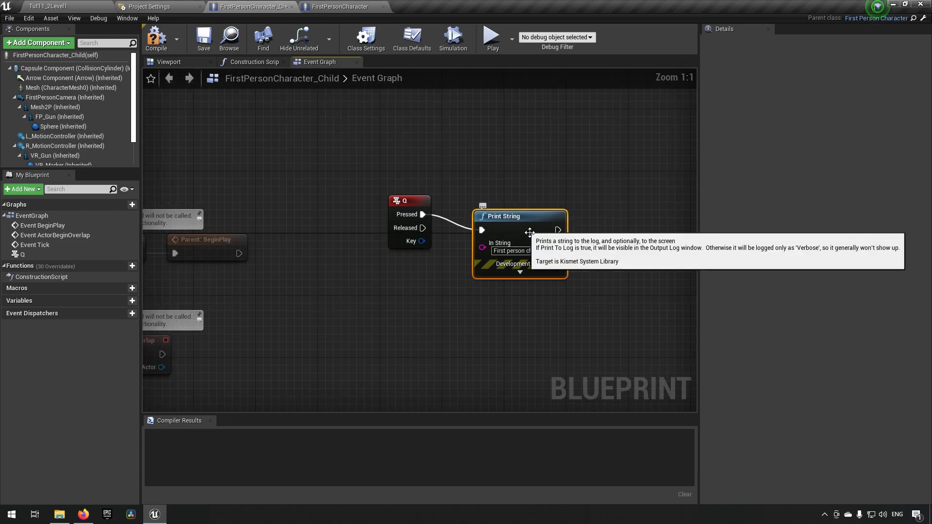
mouse_move(528, 223)
mouse_down()
mouse_move(535, 199)
mouse_move(536, 206)
mouse_up()
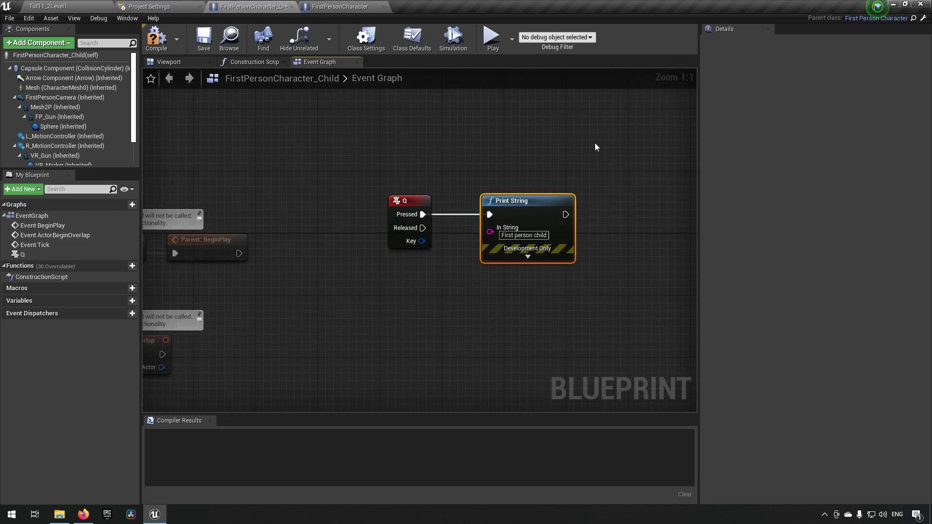
click(160, 40)
click(203, 40)
Return to Tut11_2Level1 and play-test the child character's Q print event.
click(146, 7)
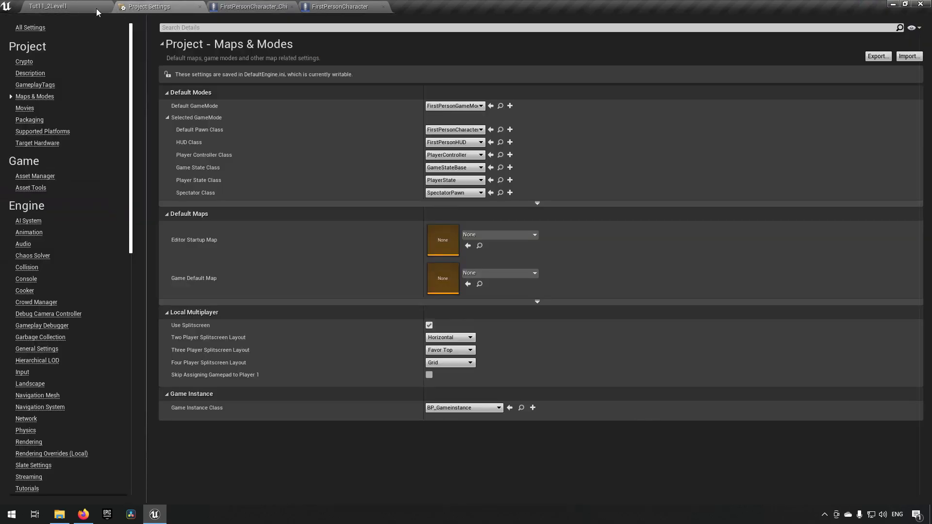
click(91, 8)
click(558, 37)
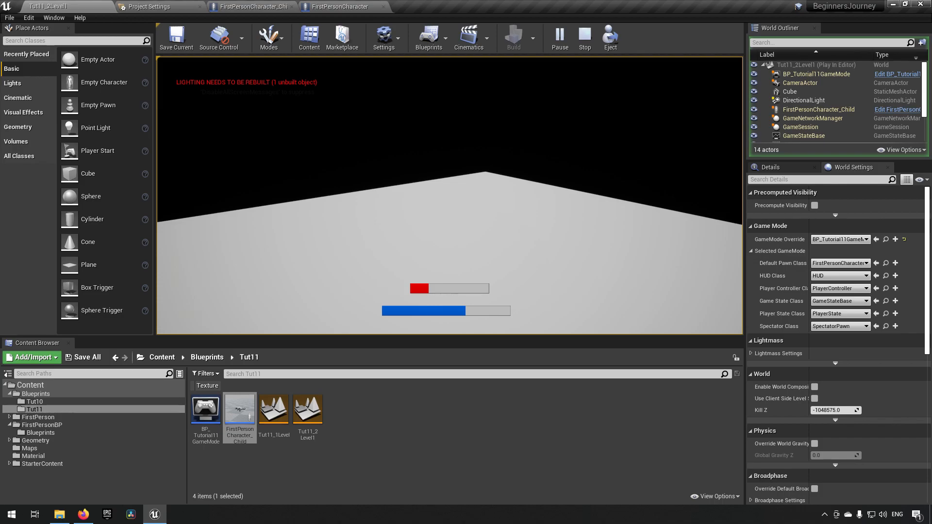
key(Escape)
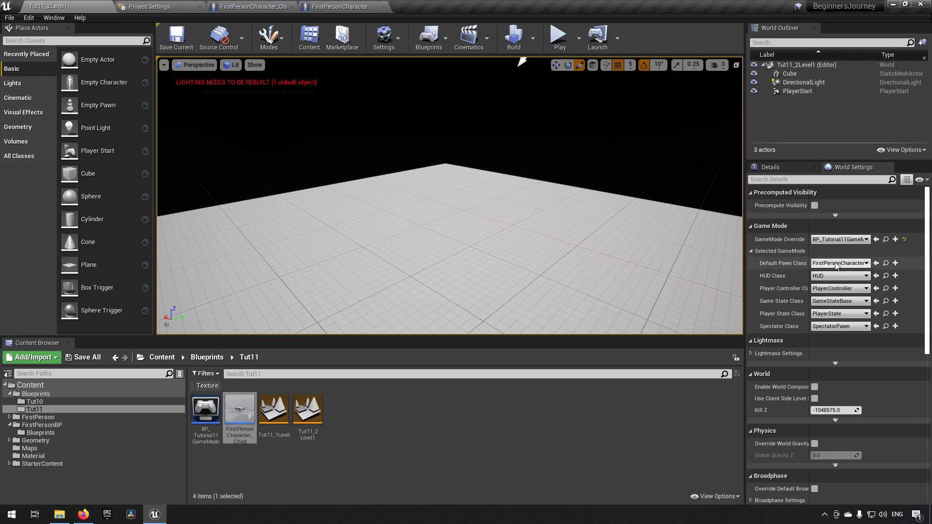
right_drag(548, 285, 453, 290)
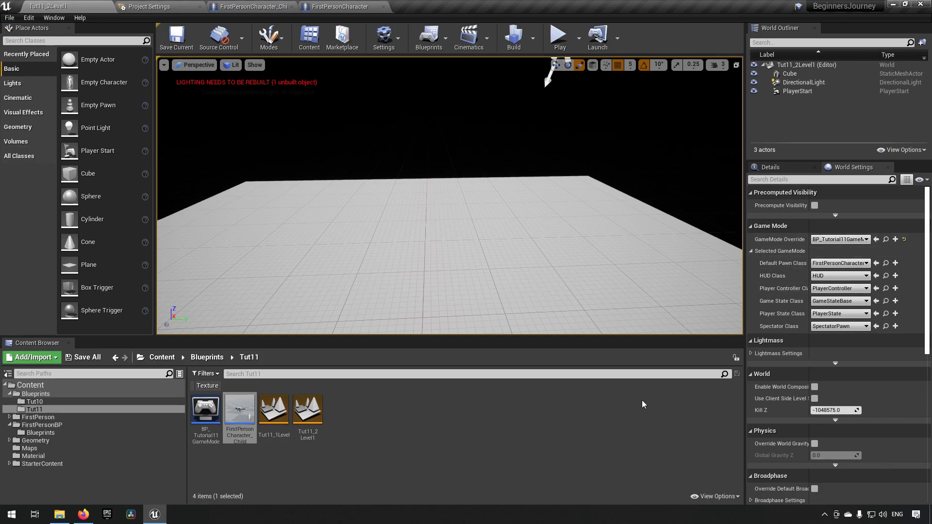
click(839, 239)
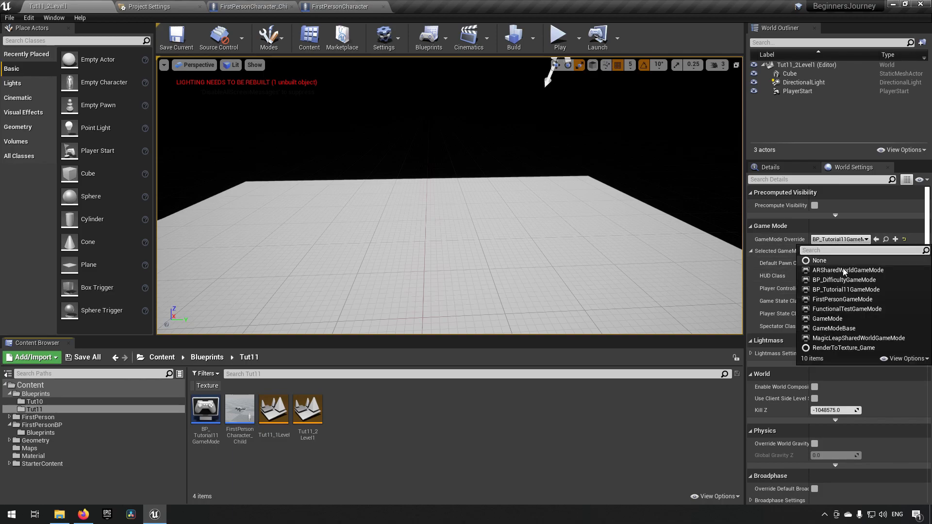
click(490, 450)
Open Tut11_1Level, locate its game mode override in the project content, and open the FirstPersonGameMode blueprint.
click(286, 420)
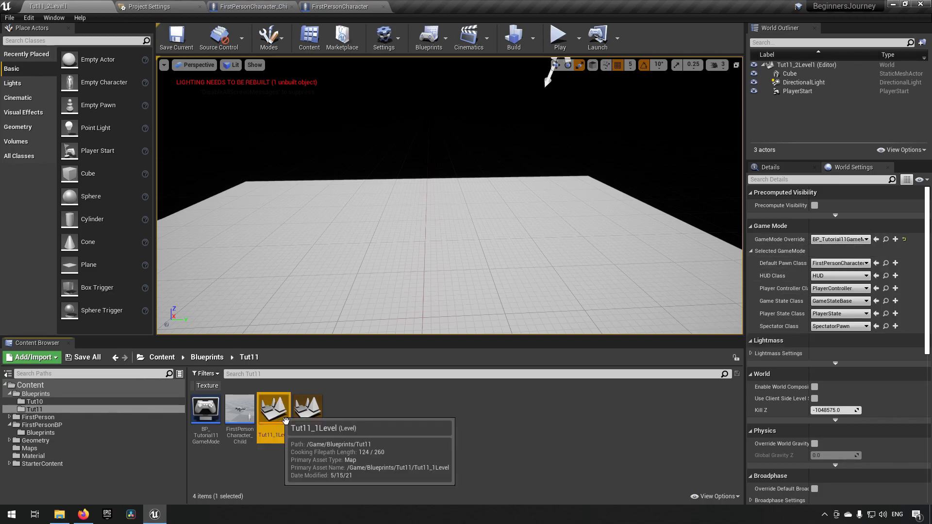
double_click(285, 420)
click(885, 240)
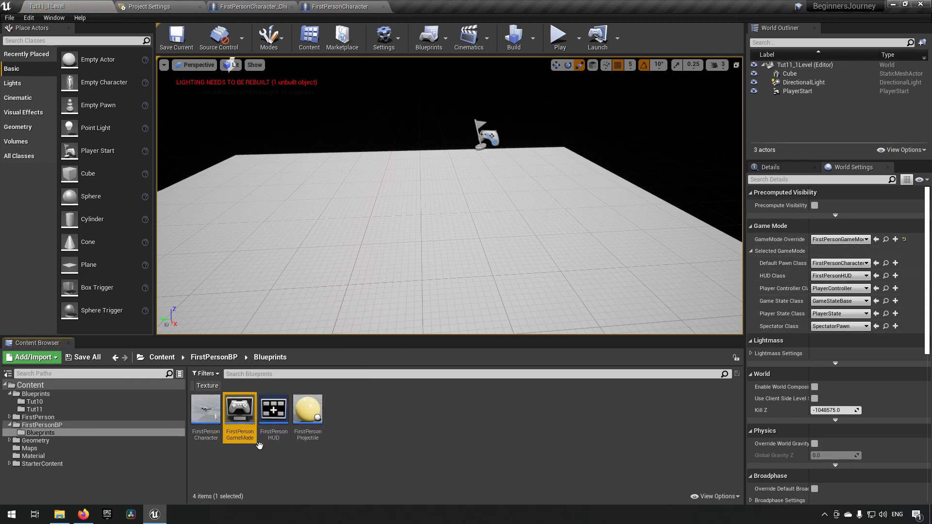
double_click(240, 413)
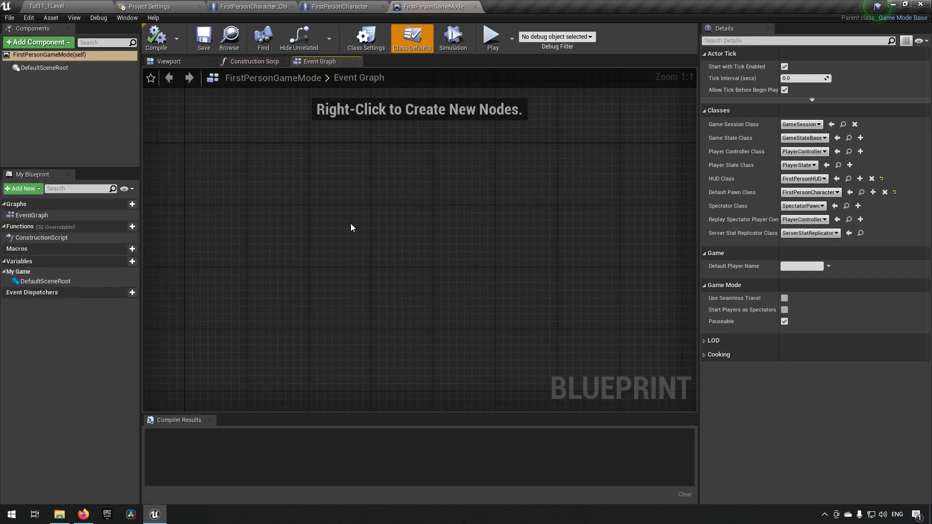
In FirstPersonGameMode's Event Graph, add an Event BeginPlay node and connect it to a new Print String.
right_click(350, 223)
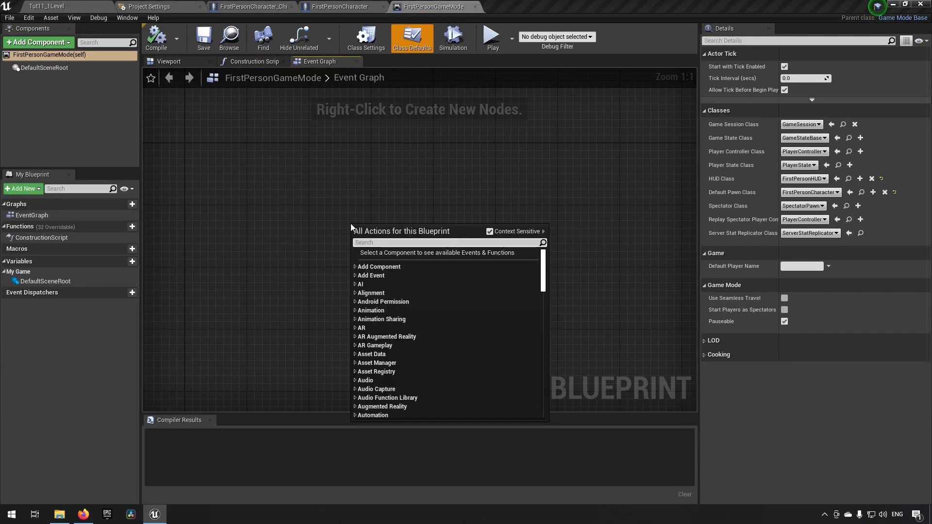
text(beginplay)
key(Return)
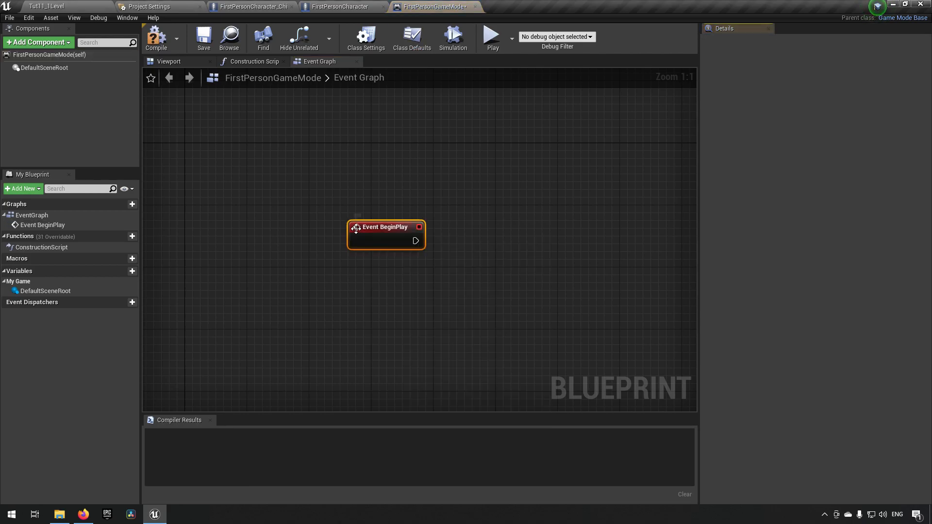
right_drag(419, 243, 397, 243)
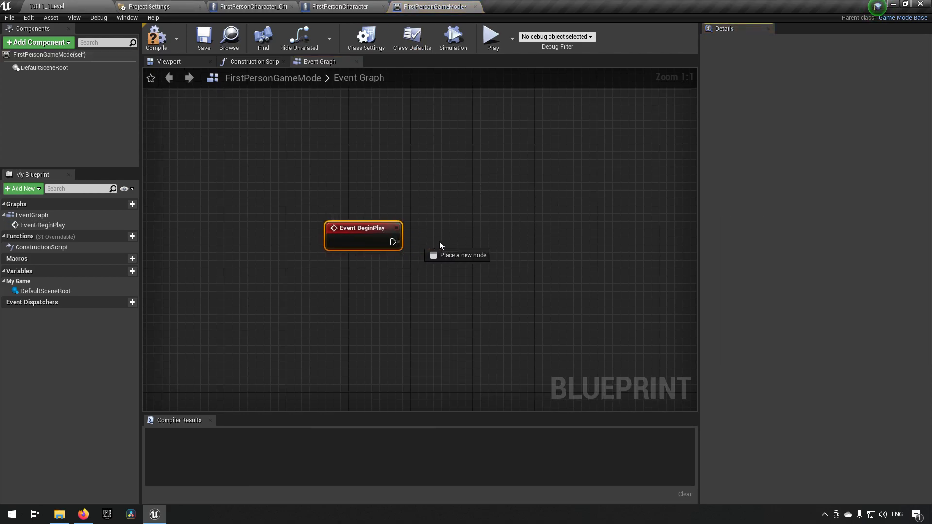
drag(440, 245, 468, 238)
text(print)
key(Return)
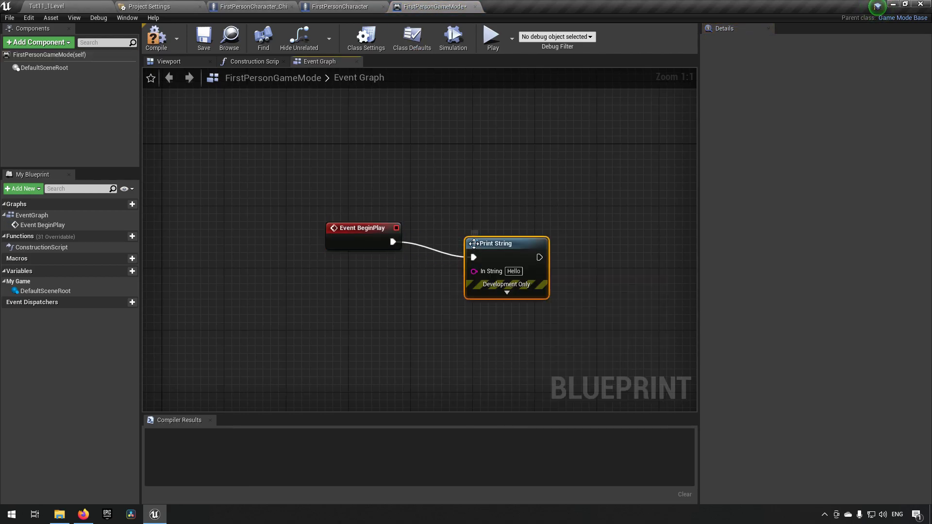
Set the Print String text to "Basic Game Mod Rules", align the node with Event BeginPlay, and compile and save.
click(514, 271)
text(Basic )
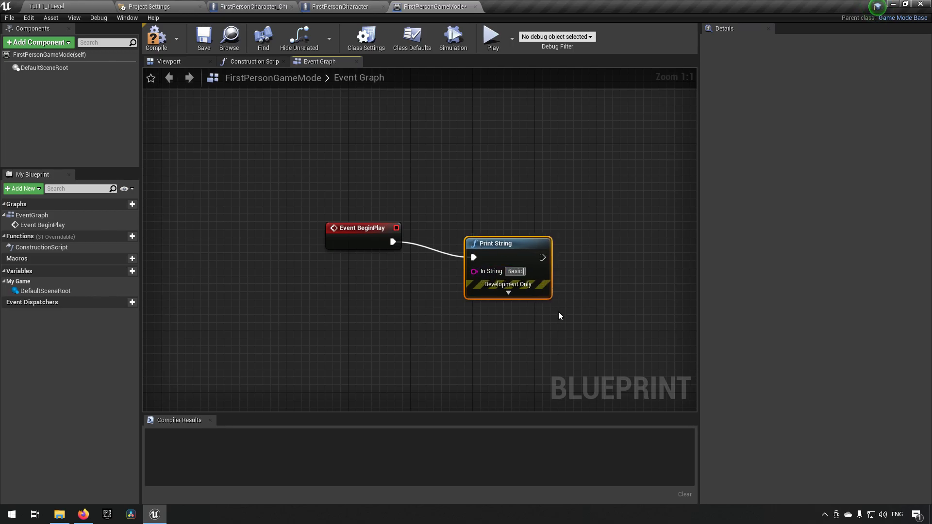
text(Game Mod Rules)
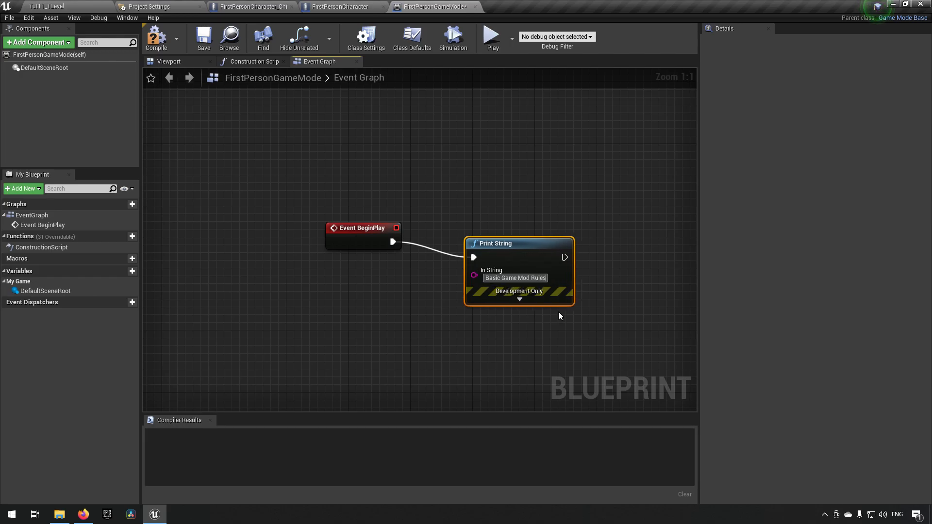
key(Return)
drag(526, 254, 518, 232)
click(156, 38)
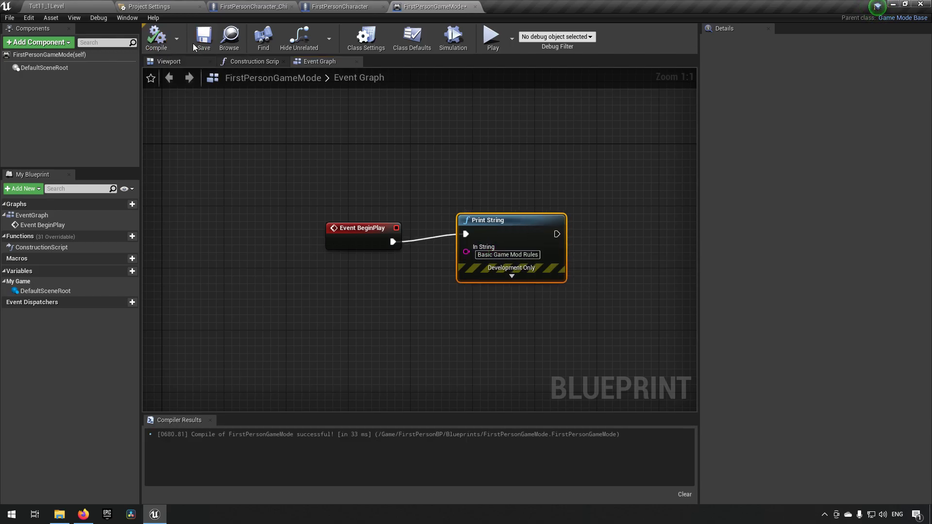
click(199, 46)
Correct the Print String text to "Basic Game Mode Rules" and compile and save FirstPersonGameMode.
drag(293, 164, 644, 345)
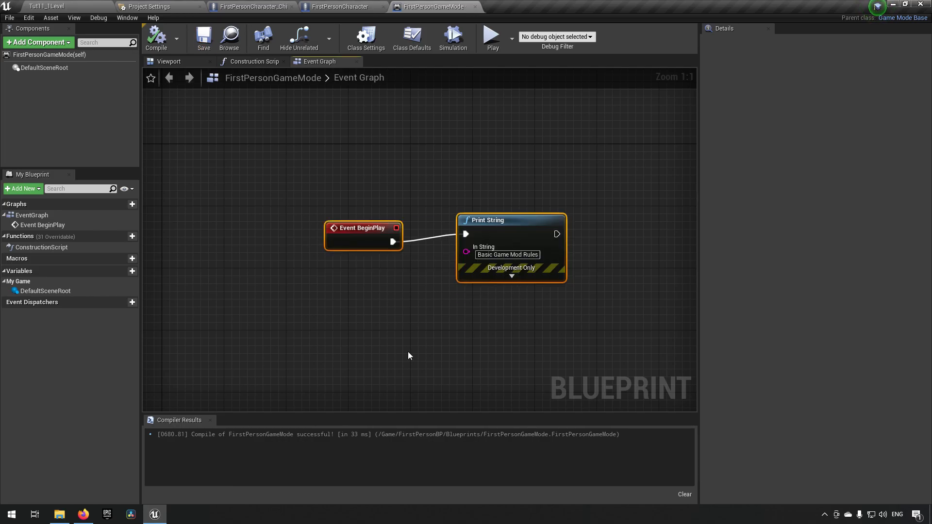
drag(288, 177, 590, 311)
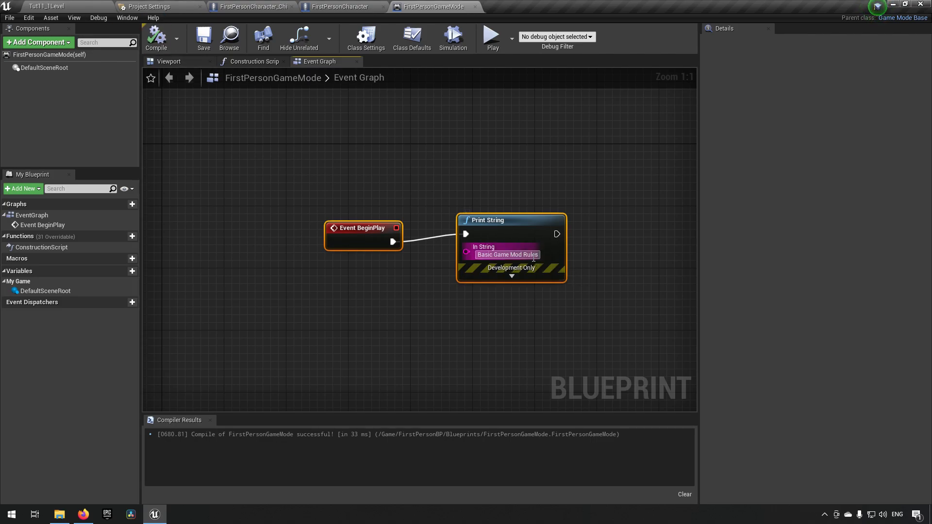
click(507, 254)
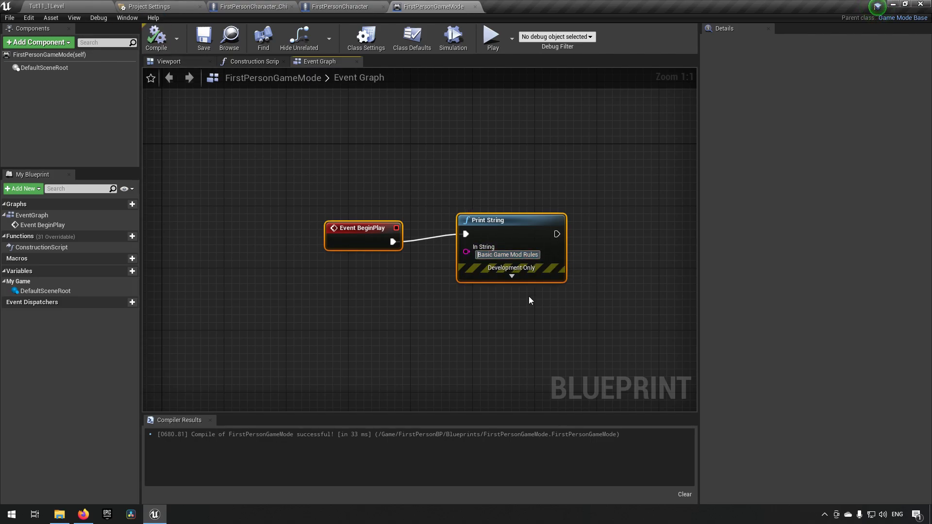
key(Right)
key(Right)
key(Right)
text(e)
key(Return)
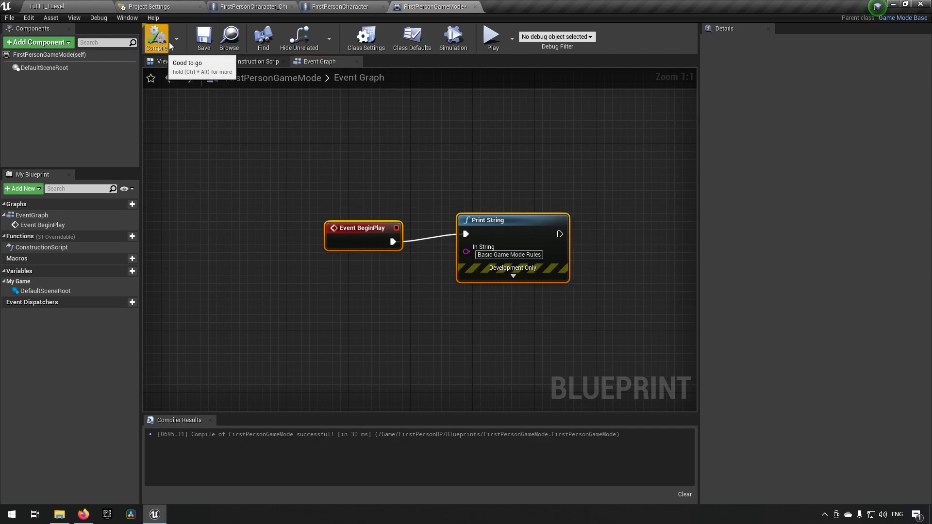
click(156, 39)
Return to Tut11_1Level and play-test the FirstPersonGameMode BeginPlay print.
click(148, 7)
click(55, 5)
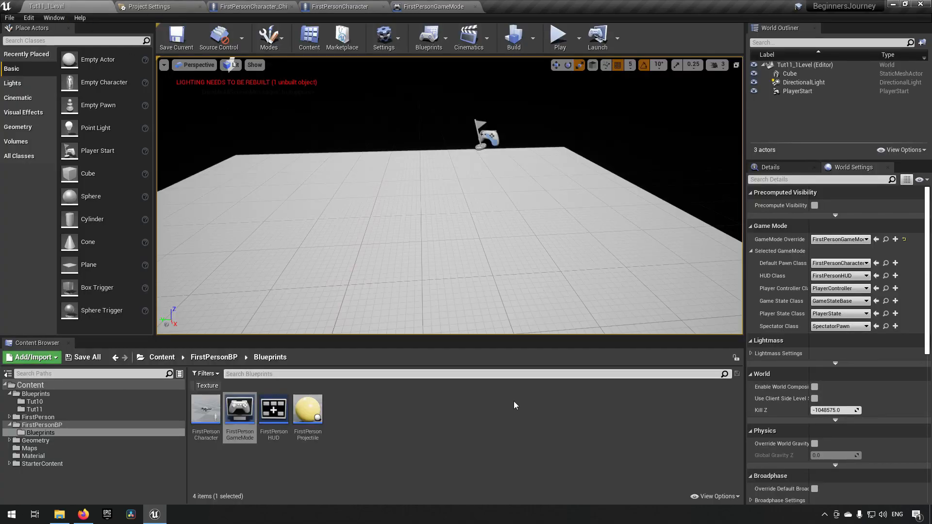
click(559, 38)
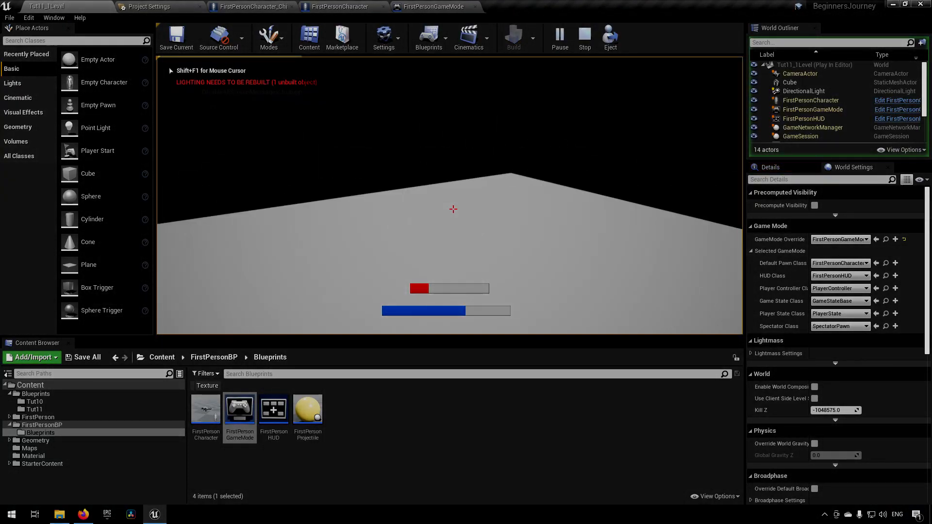
key(Escape)
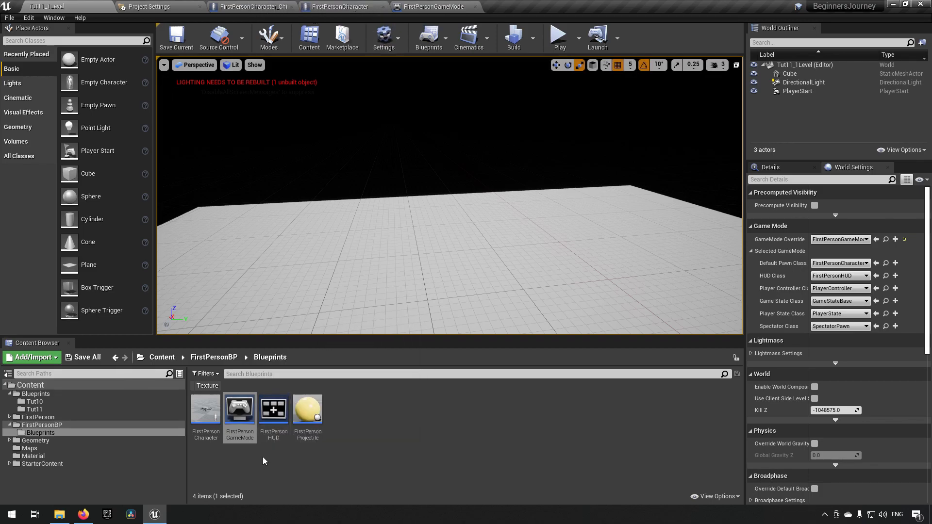
Open BP_Tutorial11GameMode from the Tut11 folder and connect Event BeginPlay to a new Print String in its Event Graph.
click(67, 405)
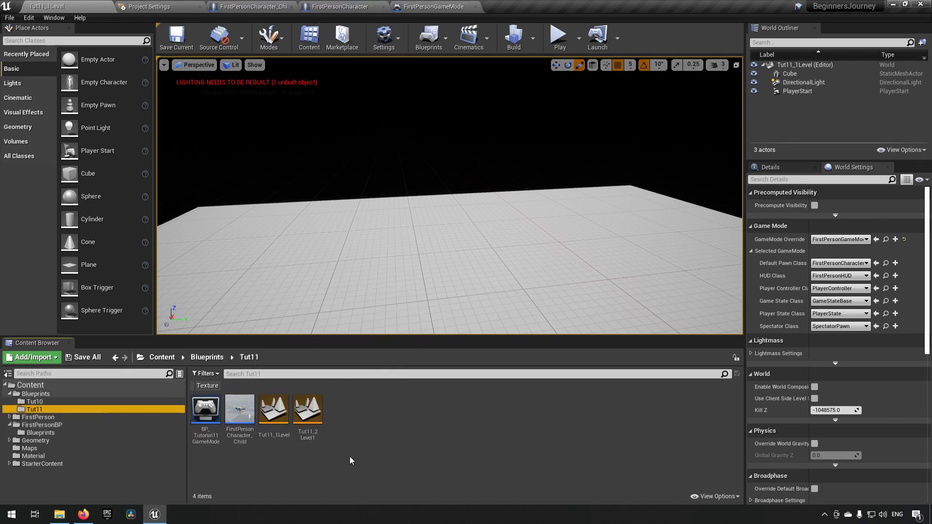
double_click(206, 410)
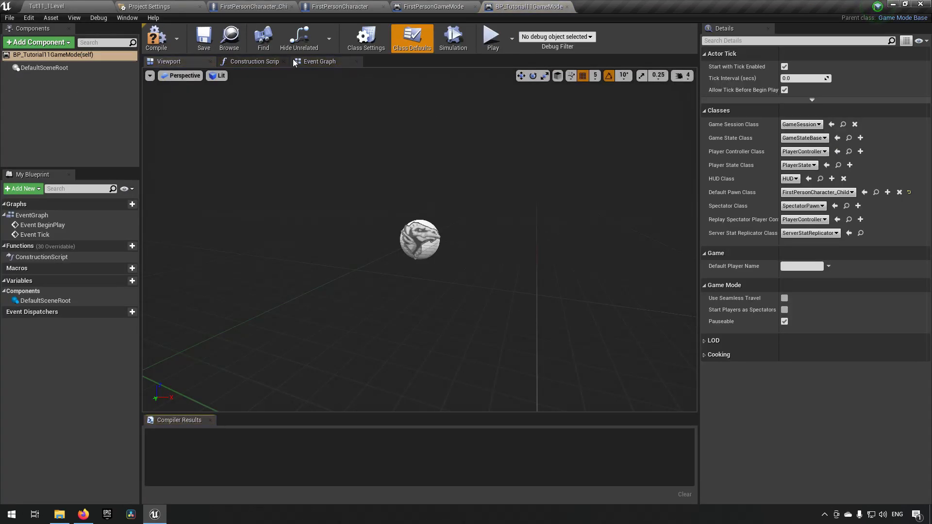
click(322, 63)
right_drag(602, 197, 481, 236)
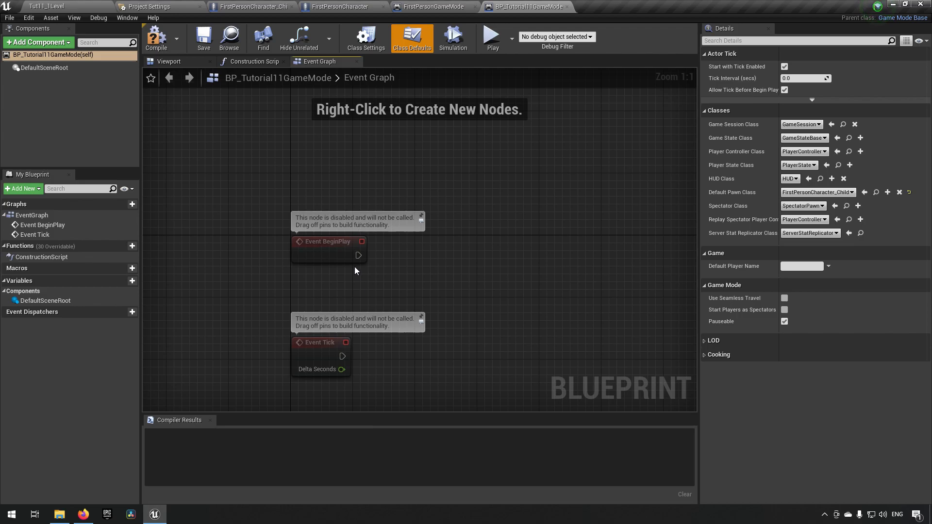
drag(358, 255, 428, 254)
text(p)
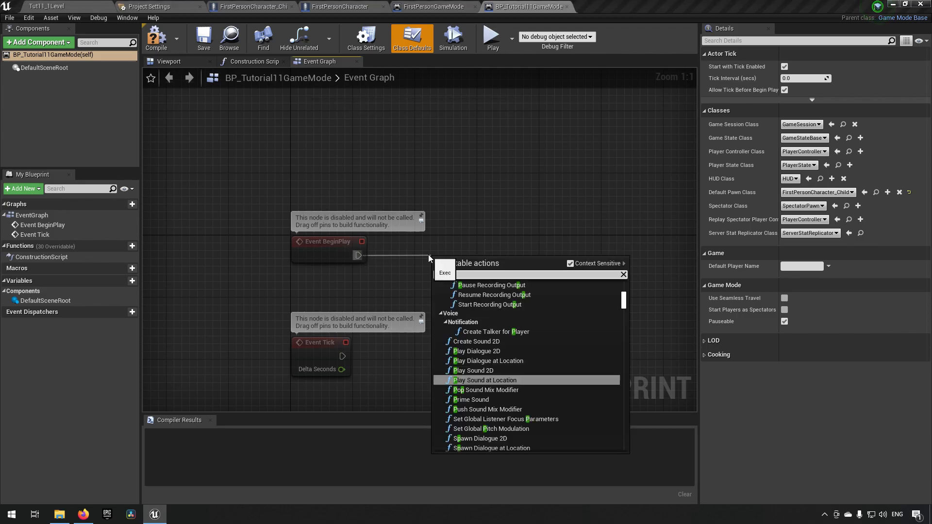
text(rint)
key(Return)
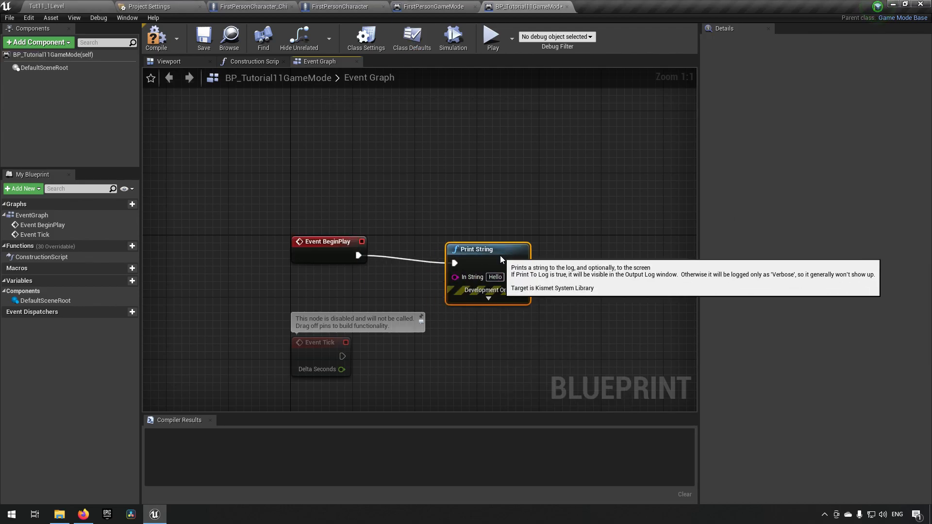
Set BP_Tutorial11GameMode's Print String text to "Completely different set of rules" and compile and save the blueprint.
click(495, 277)
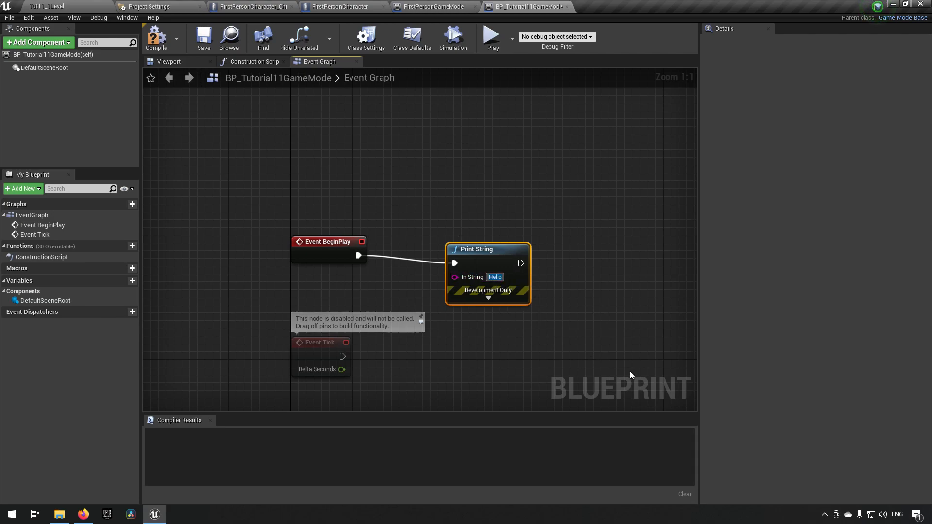
text(Completely d)
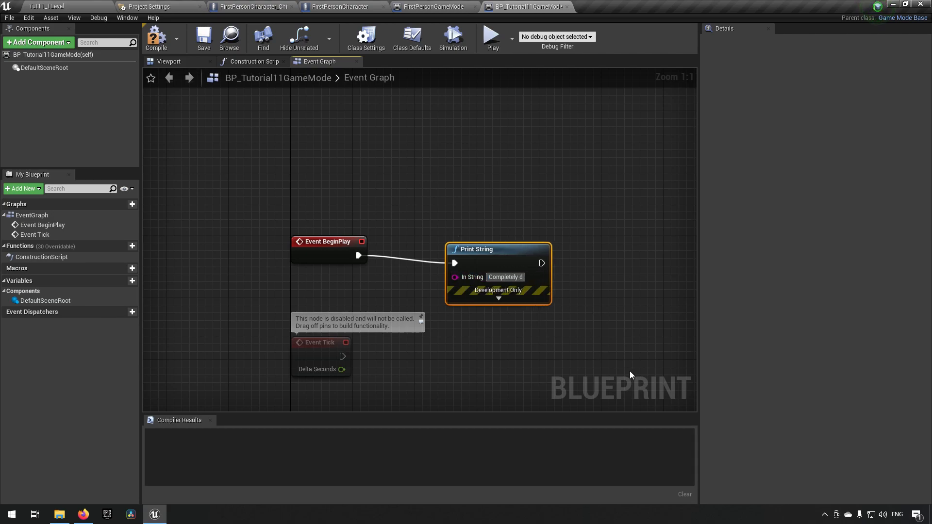
text(ifferent set of )
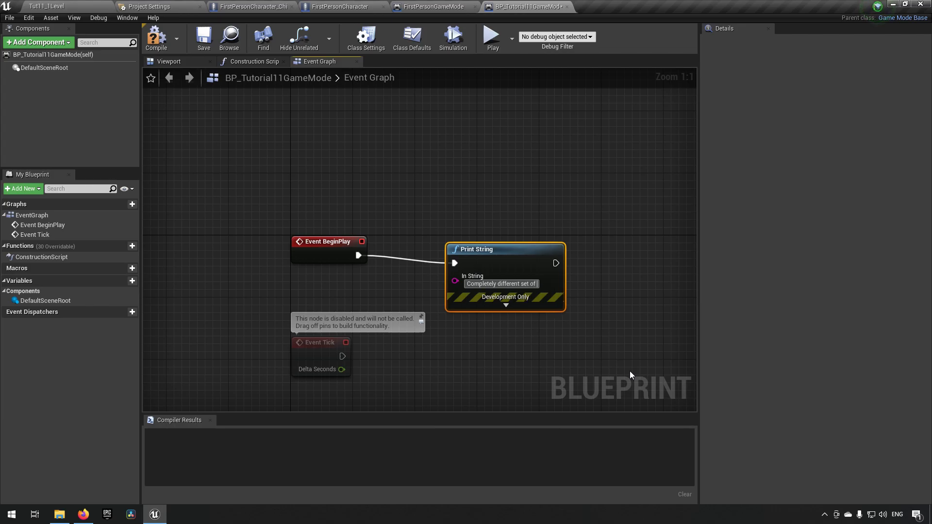
text(rules)
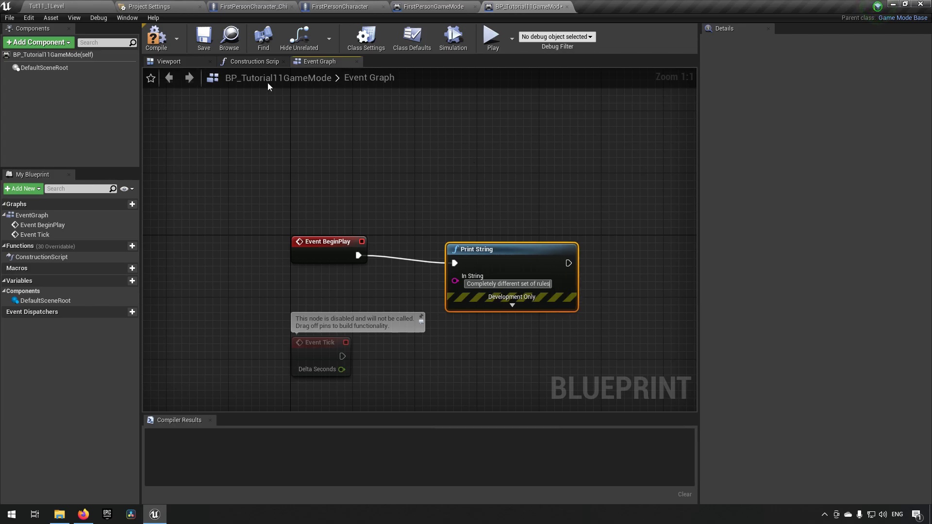
click(156, 38)
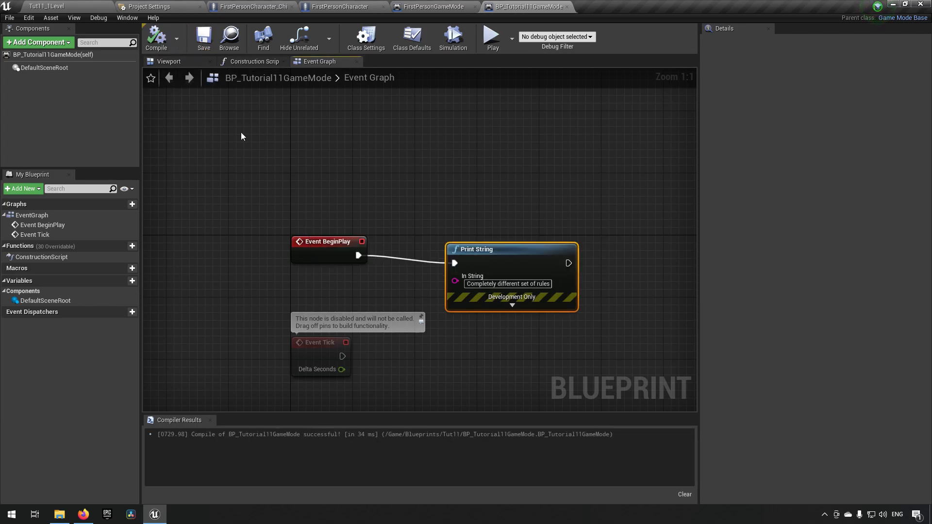
Open Tut11_2Level1 and play-test the BP_Tutorial11GameMode BeginPlay print.
click(102, 6)
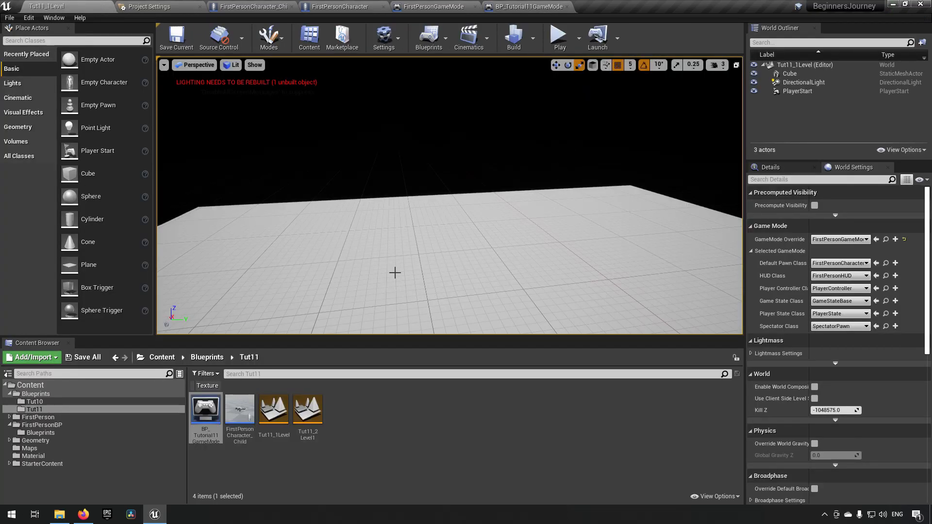
double_click(308, 410)
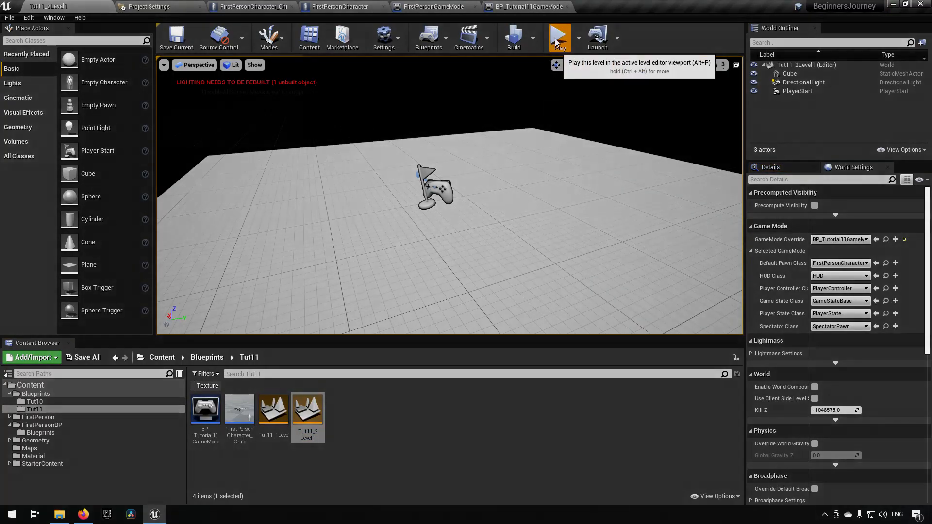
click(559, 37)
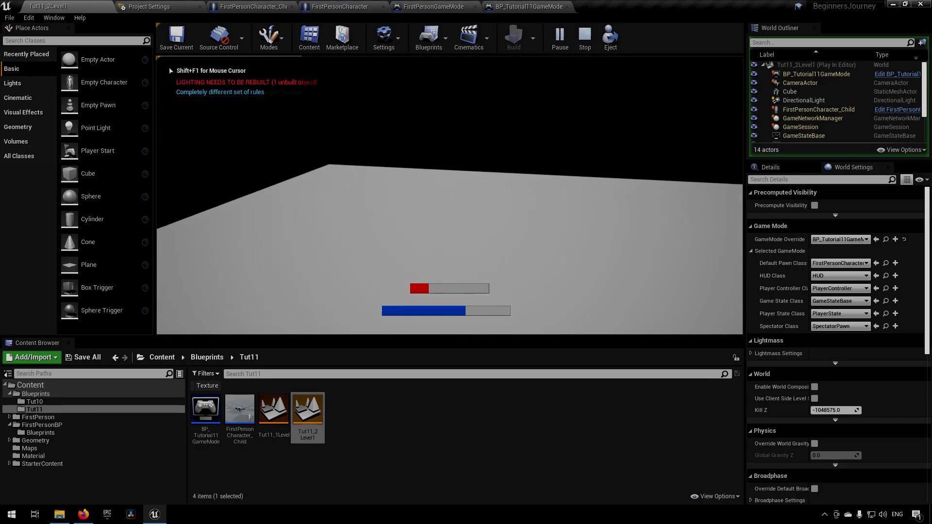
key(Escape)
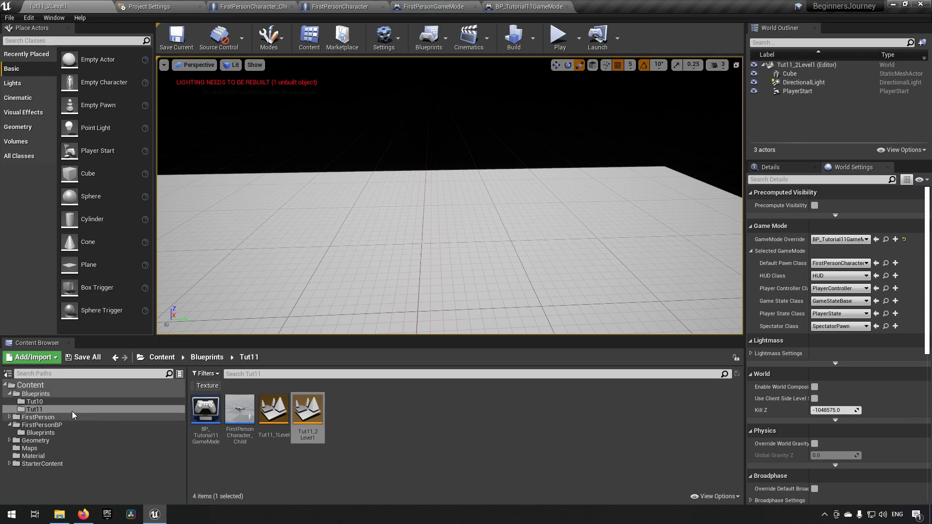
Place a BP_Teleporter from the Blueprints folder on the floor of Tut11_2Level1.
click(56, 403)
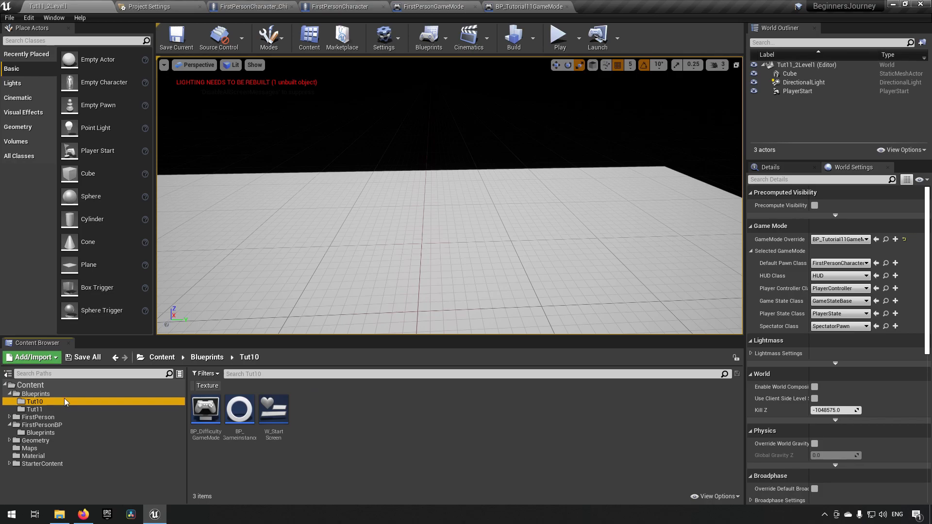
click(65, 394)
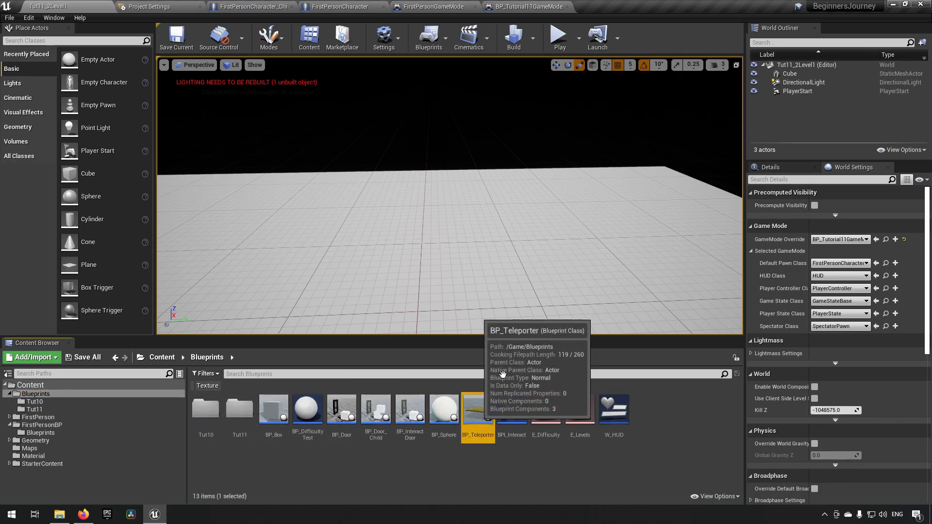
drag(478, 410, 487, 213)
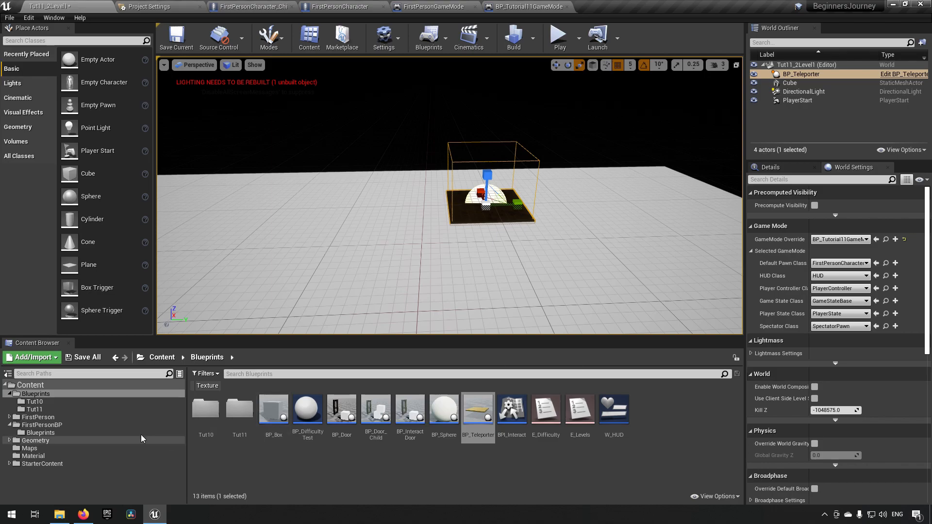
click(539, 482)
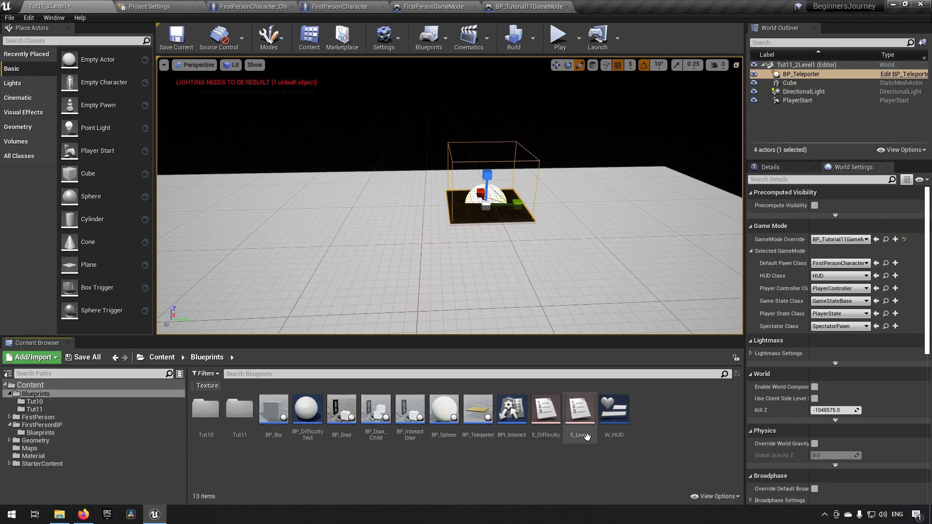
click(48, 410)
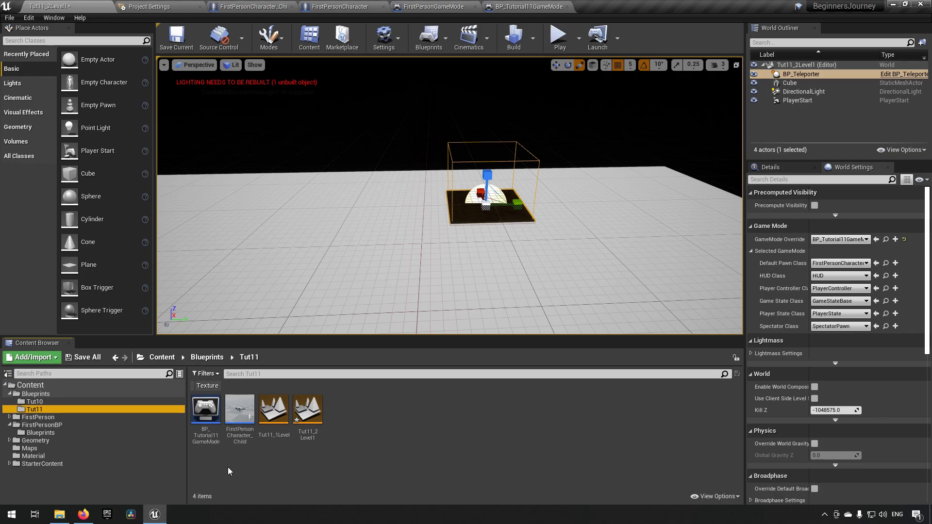
click(317, 426)
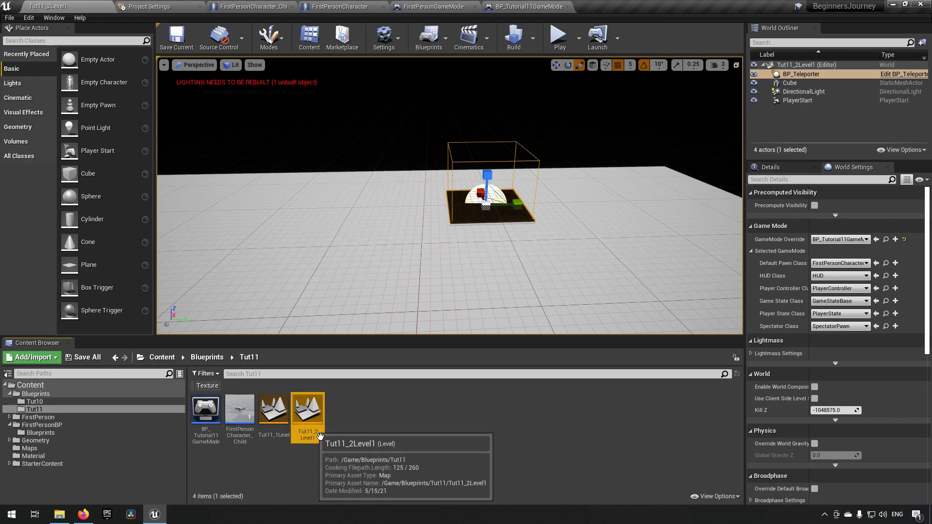
click(320, 435)
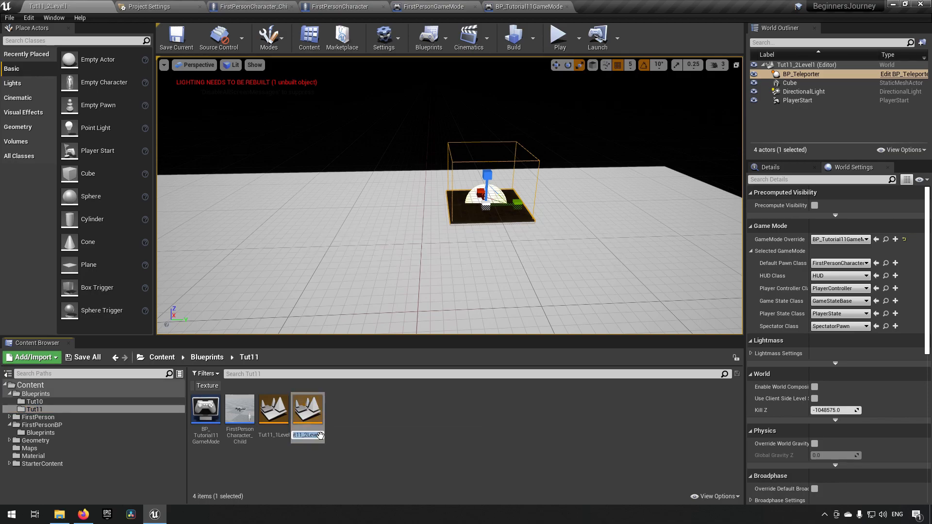
click(381, 438)
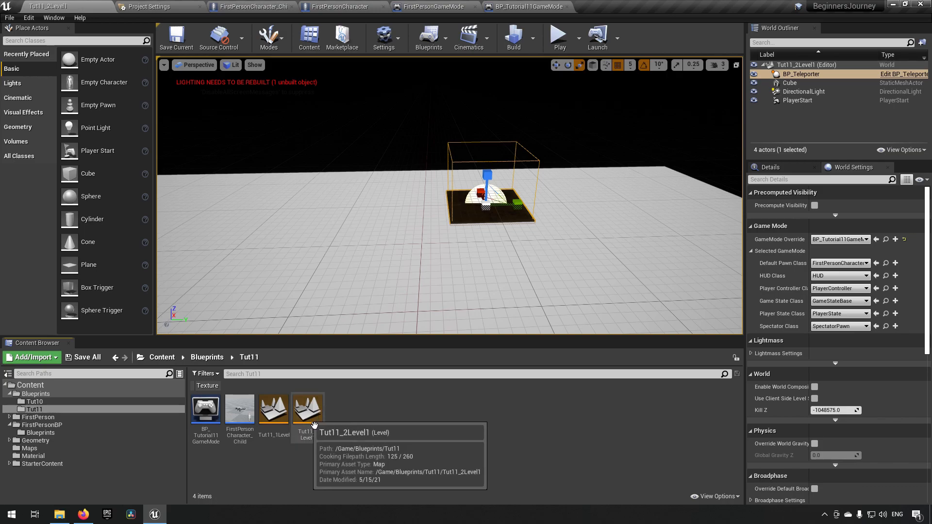
Open the E_Levels enumeration from the Blueprints folder and add a new enumerator.
click(35, 394)
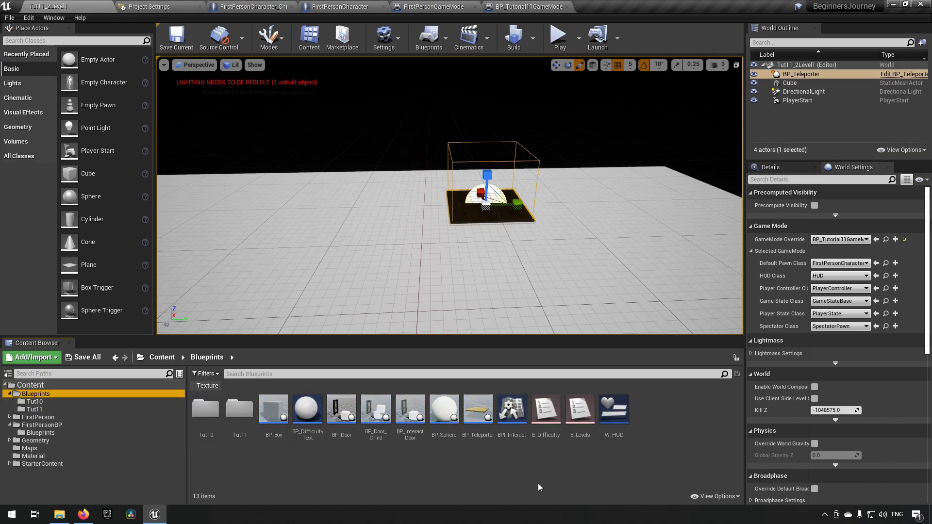
double_click(582, 431)
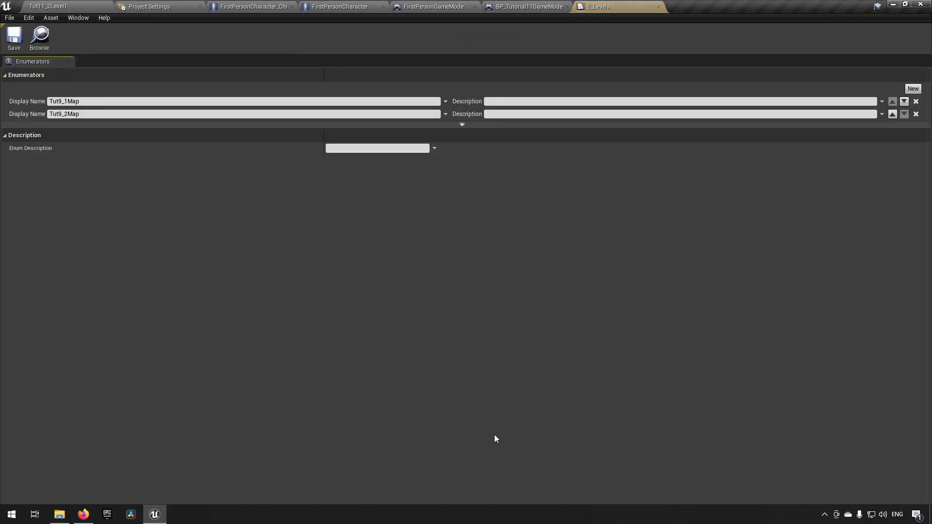
click(913, 88)
click(184, 126)
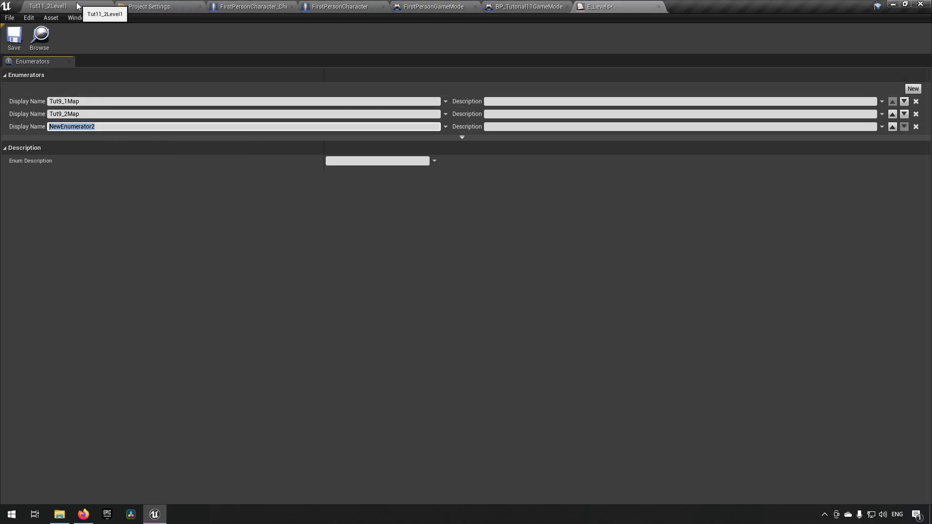
Copy the asset name of Tut11_2Level1 from the Tut11 folder without renaming the level.
click(93, 6)
click(39, 407)
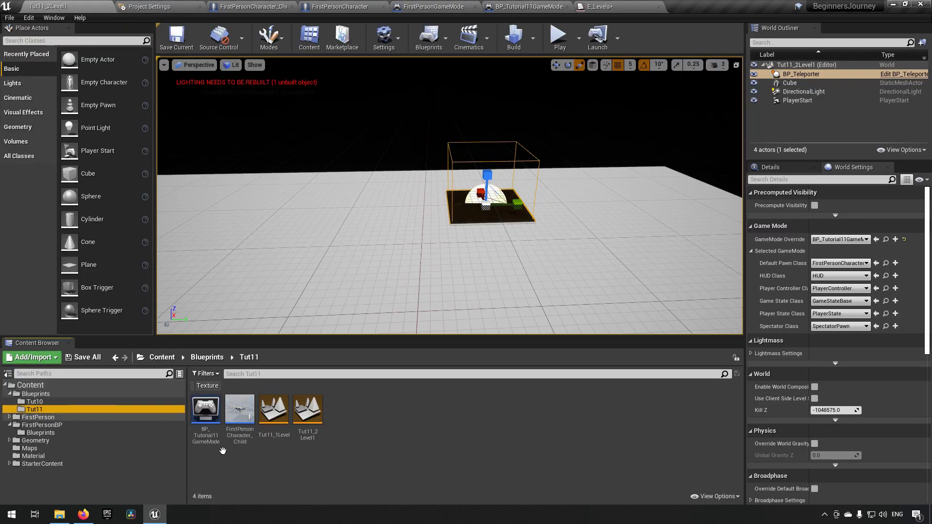
click(323, 421)
key(F2)
key(ctrl+c)
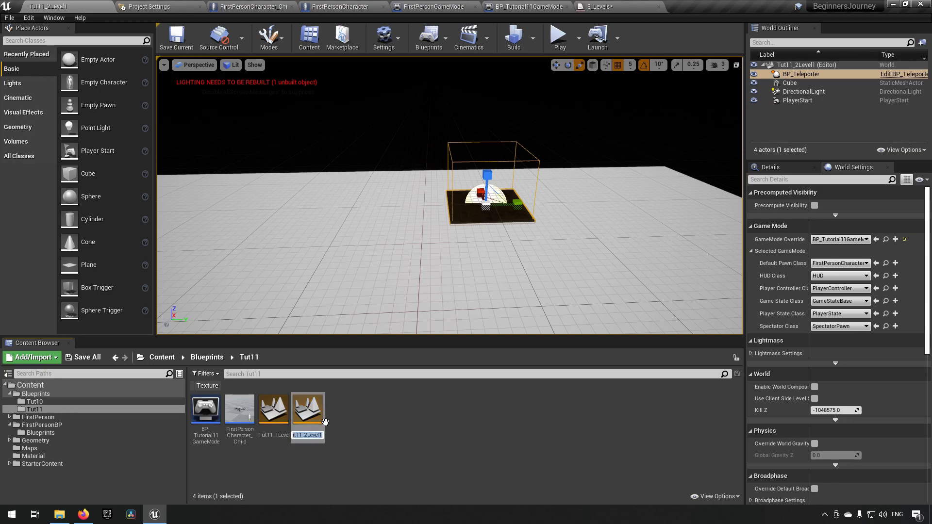
click(375, 447)
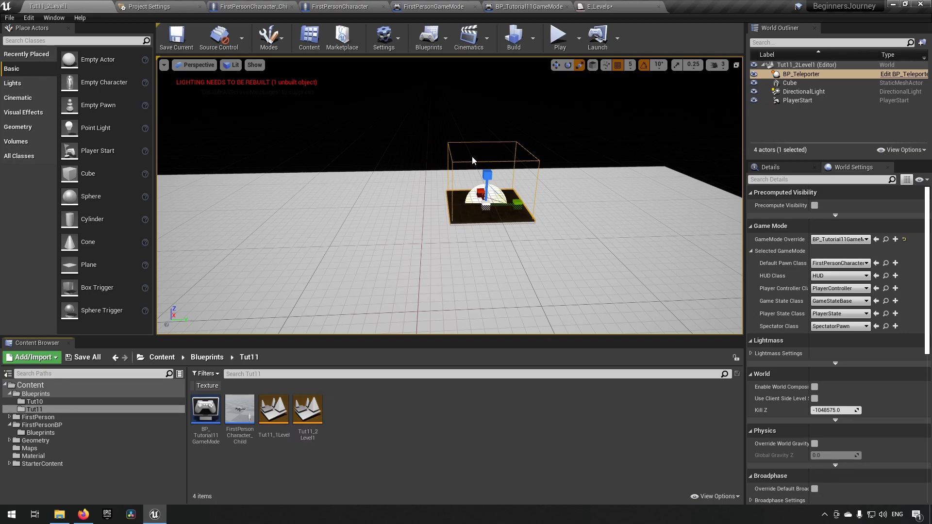
Name the new E_Levels enumerator Tut11_2Level1 and save the enumeration.
click(599, 7)
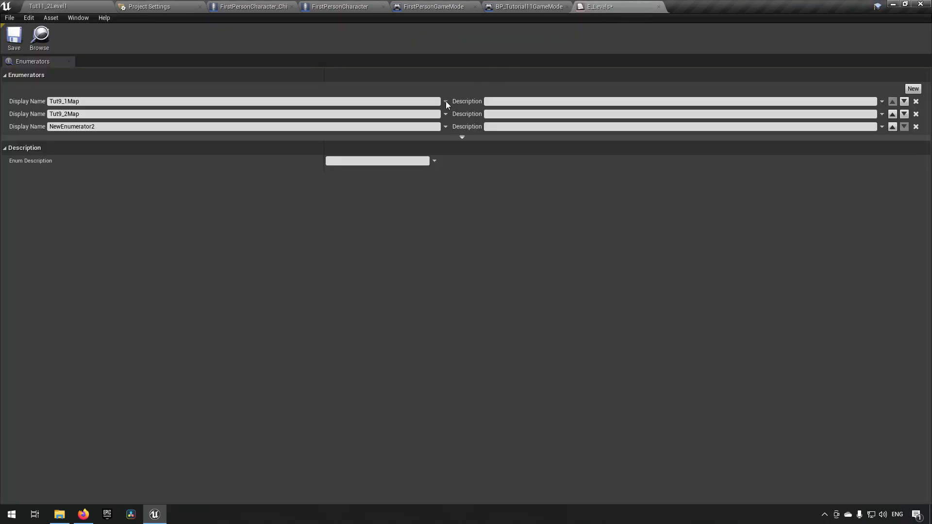
click(110, 128)
drag(110, 130, 21, 129)
key(ctrl+v)
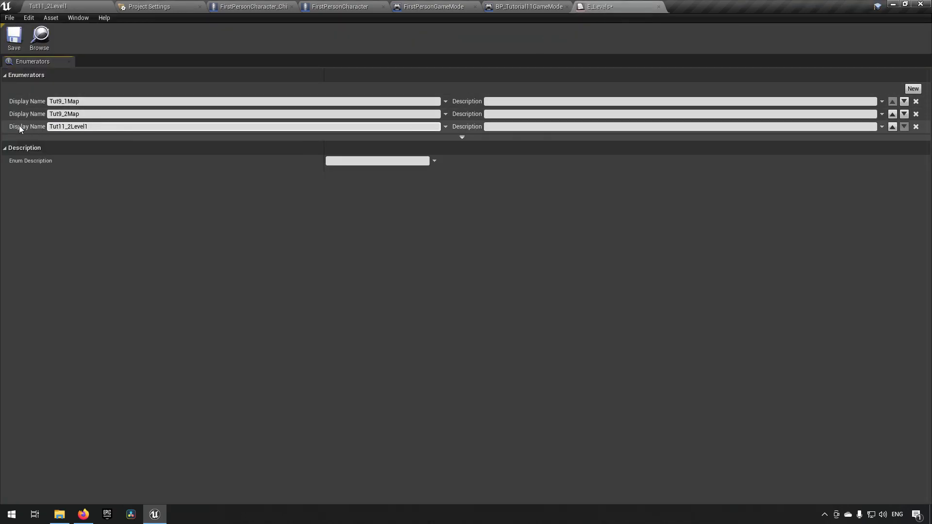
key(Return)
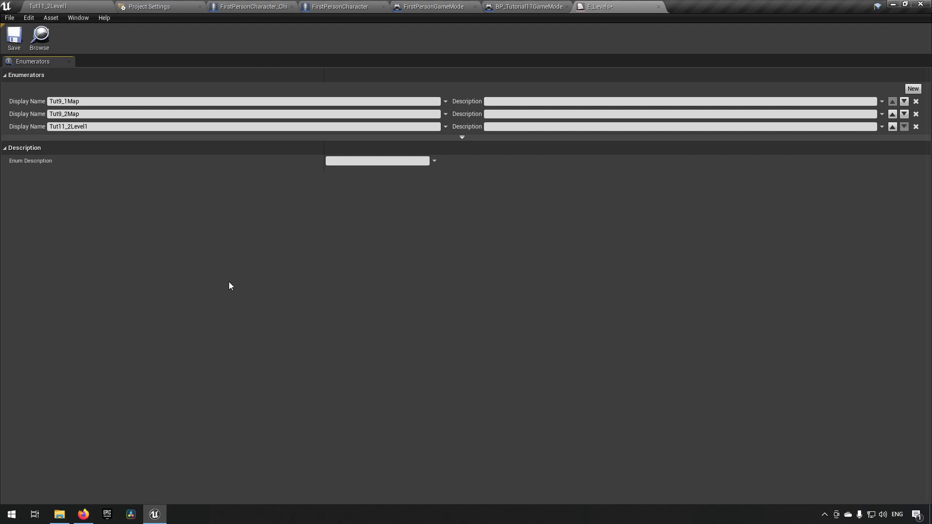
click(14, 36)
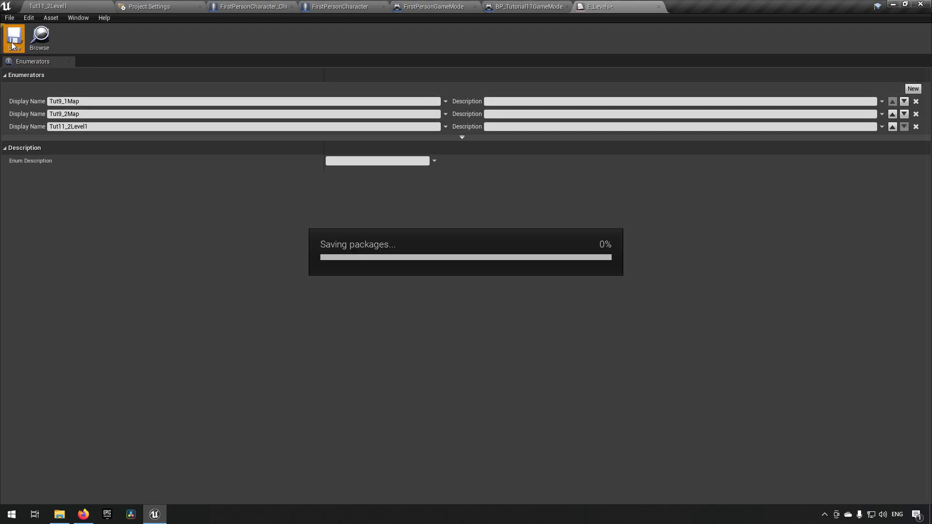
Return to Tut11_2Level1 and set its teleporter's Destination Level to Tut11_2Level1.
click(147, 8)
click(83, 5)
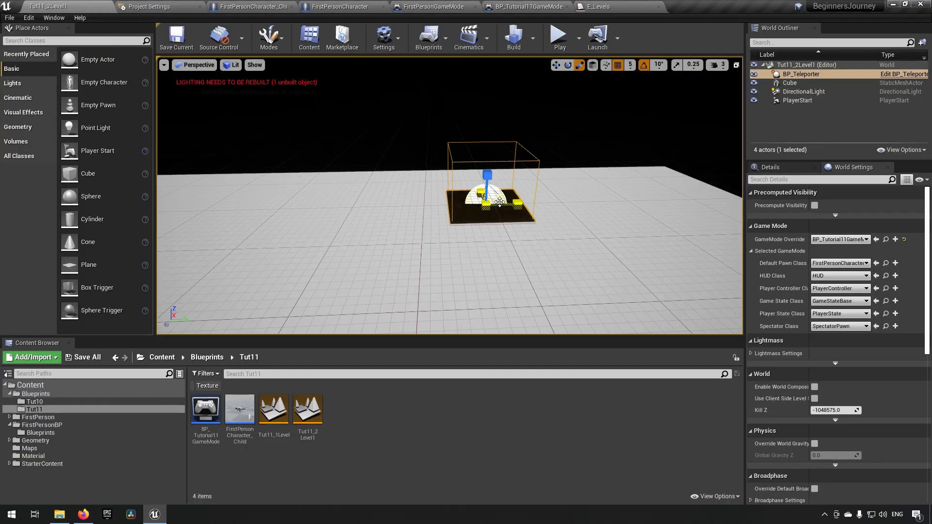
click(771, 167)
click(839, 320)
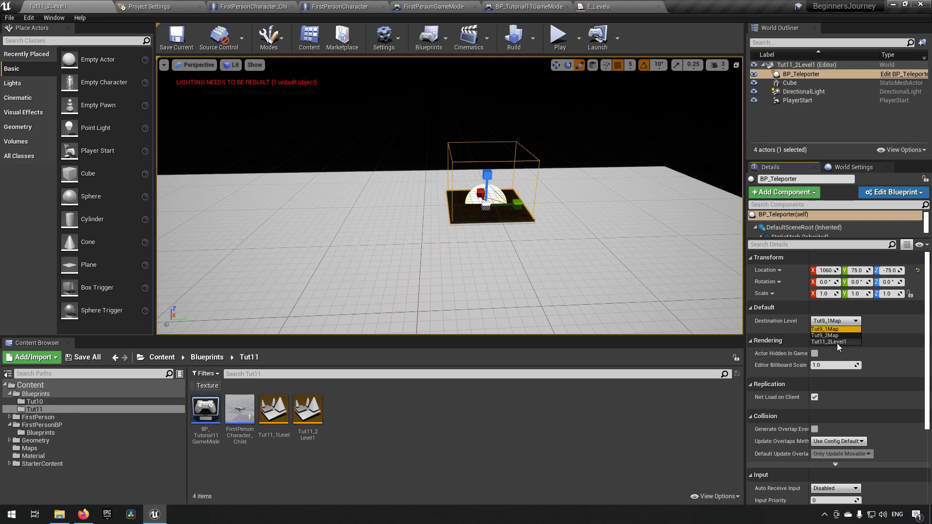
click(836, 343)
Delete the BP_Teleporter from Tut11_2Level1 and save the level.
right_drag(507, 256, 695, 106)
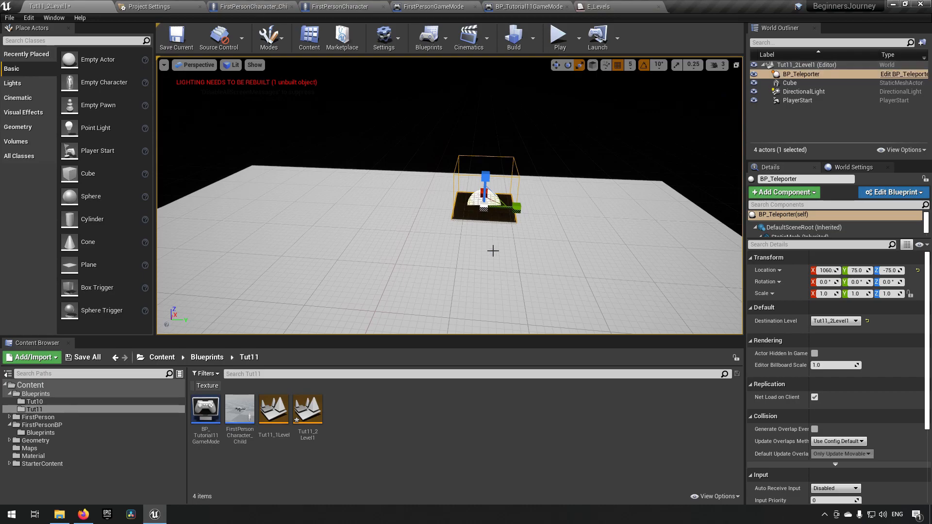
right_drag(501, 224, 501, 224)
key(Delete)
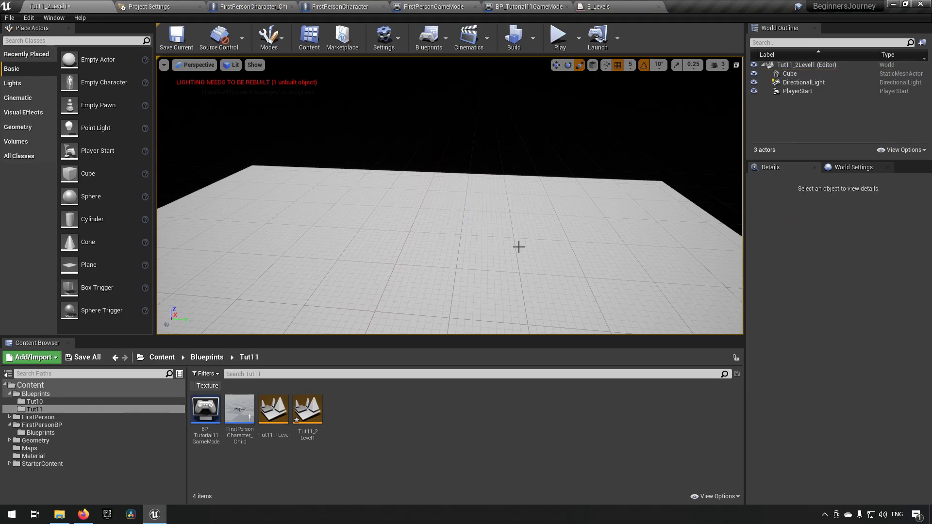
click(177, 38)
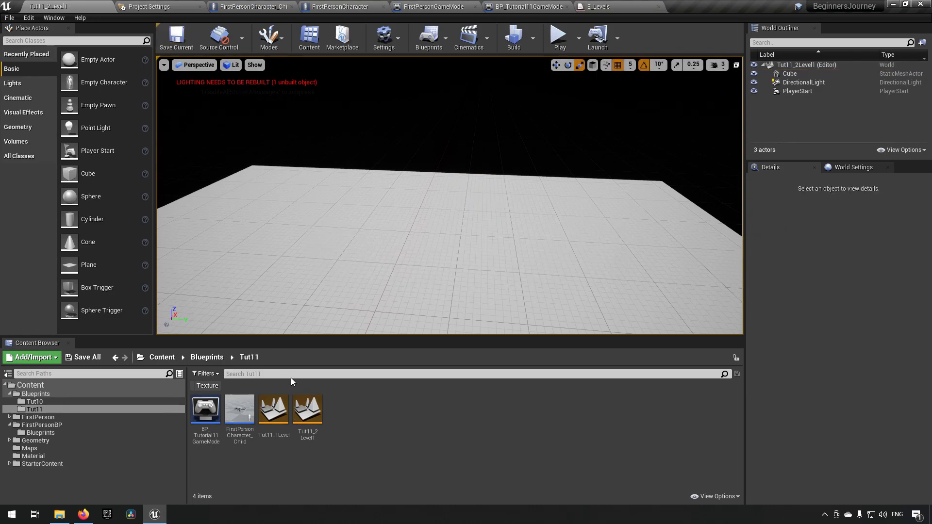
Open Tut11_1Level, saving the pending BP_Teleporter changes, and place a BP_Teleporter on its floor.
double_click(281, 420)
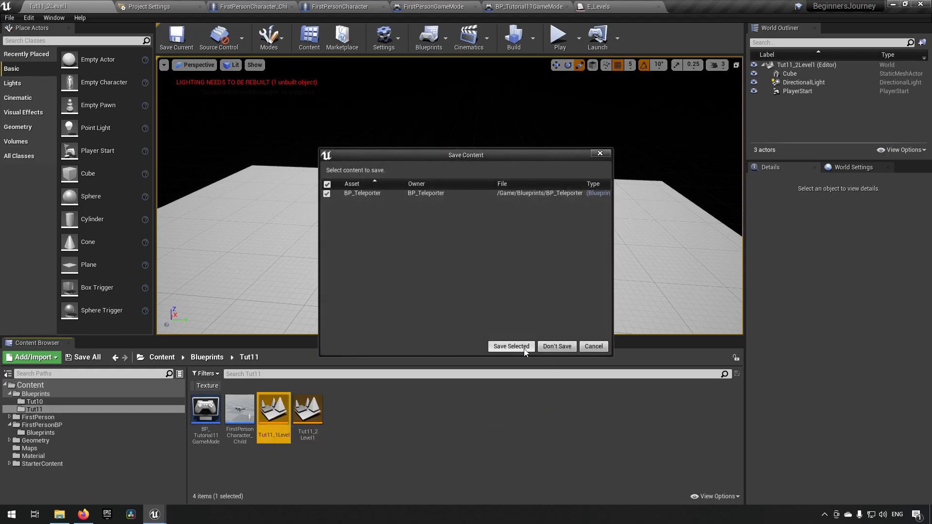
click(524, 346)
click(41, 395)
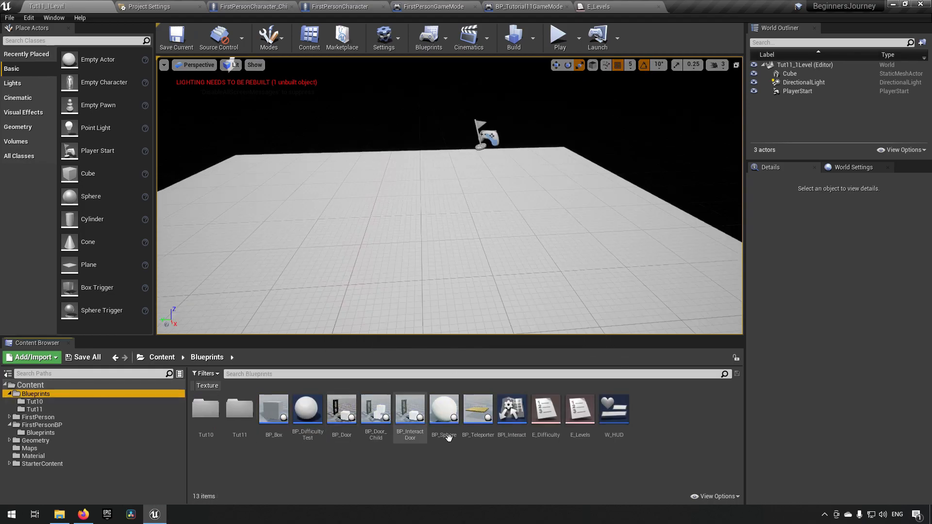
drag(488, 424, 351, 182)
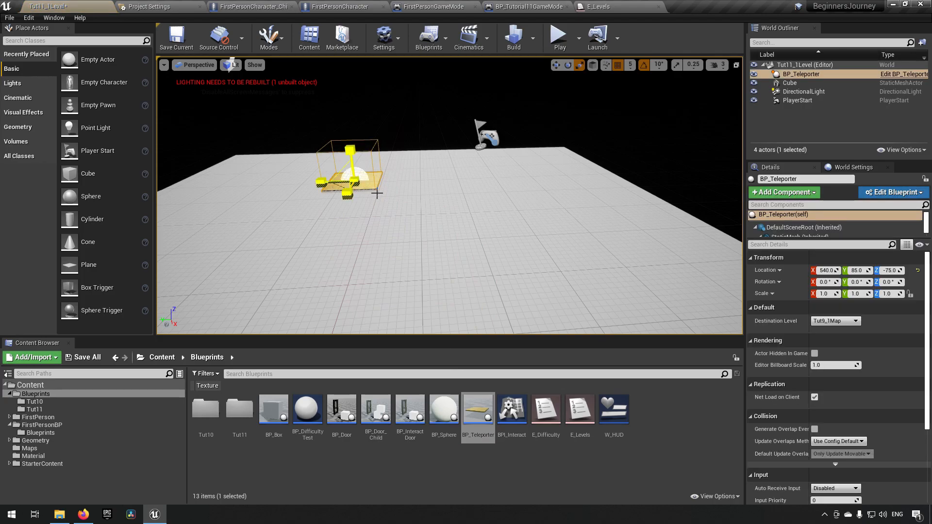
Set the placed teleporter's Destination Level to Tut11_2Level1 and save Tut11_1Level.
click(841, 324)
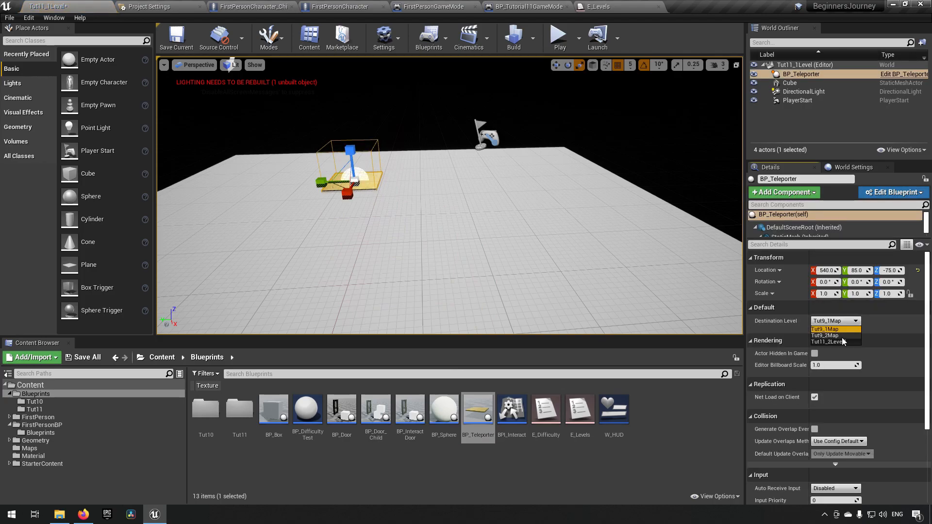
click(844, 341)
click(177, 37)
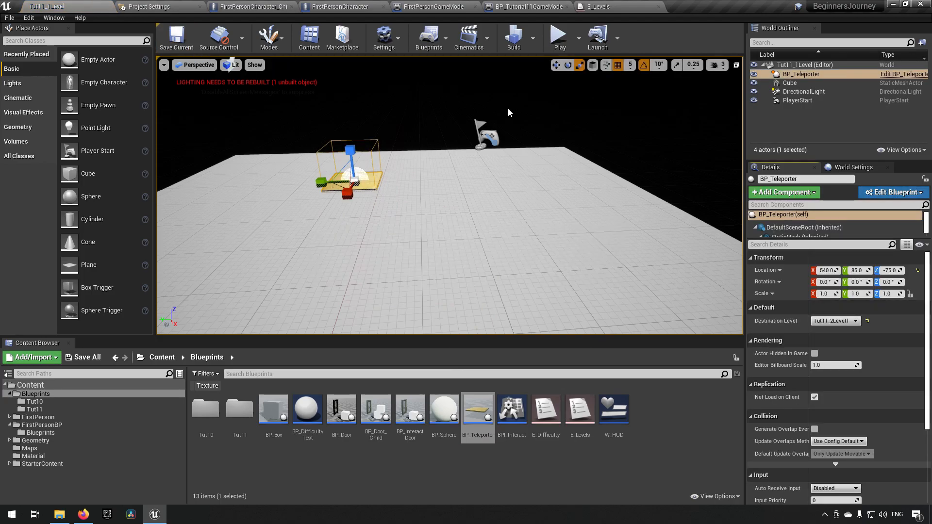
Play-test Tut11_1Level by walking onto the teleporter to travel to Tut11_2Level1, and end the session.
click(557, 44)
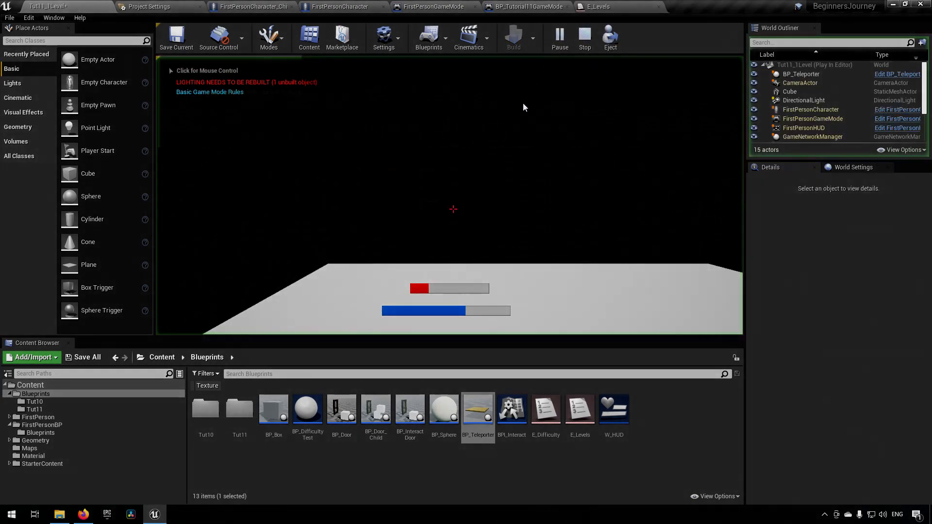
key(w)
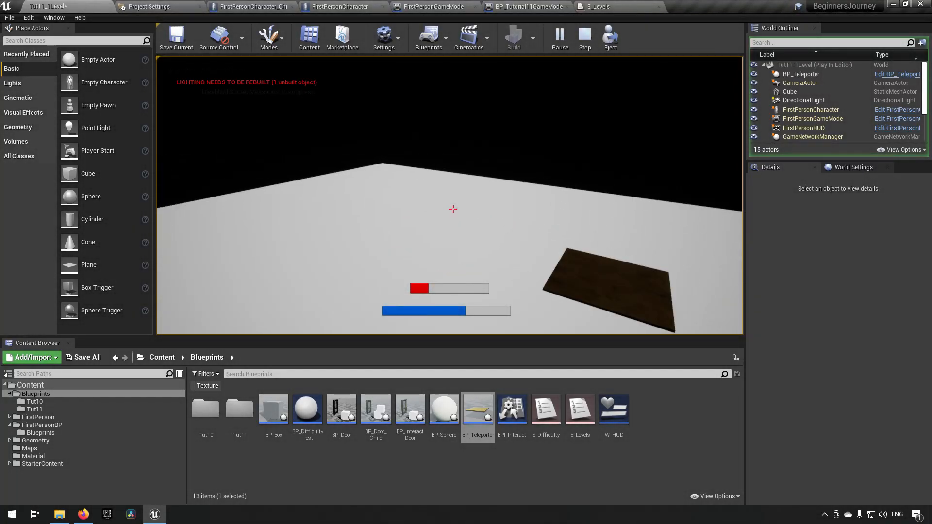
key(w)
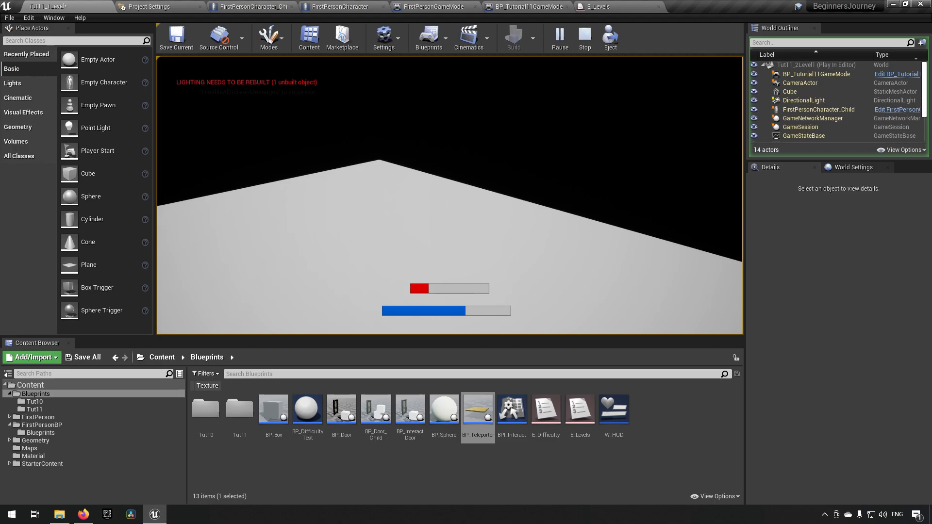
key(Escape)
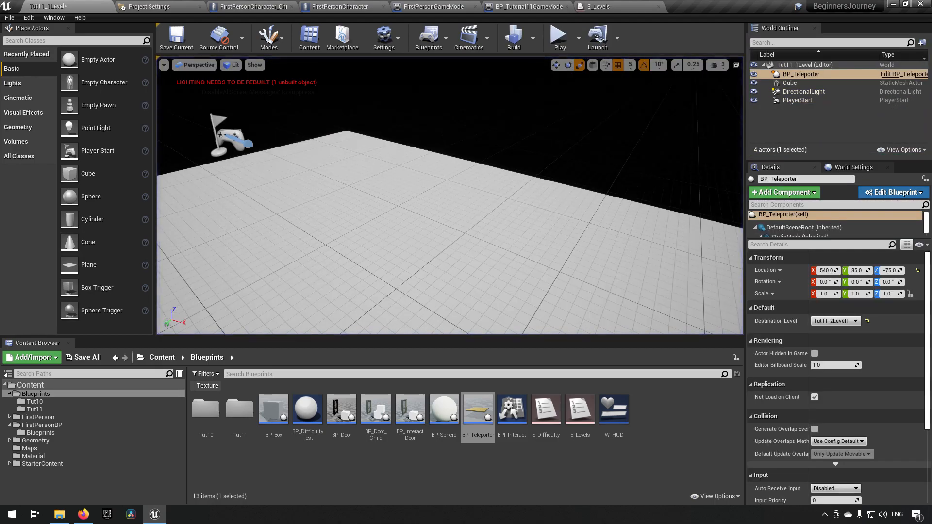
Frame the teleporter, examine the project's Maps & Modes default game mode settings, and return to Tut11_1Level.
key(f)
right_drag(450, 195, 485, 207)
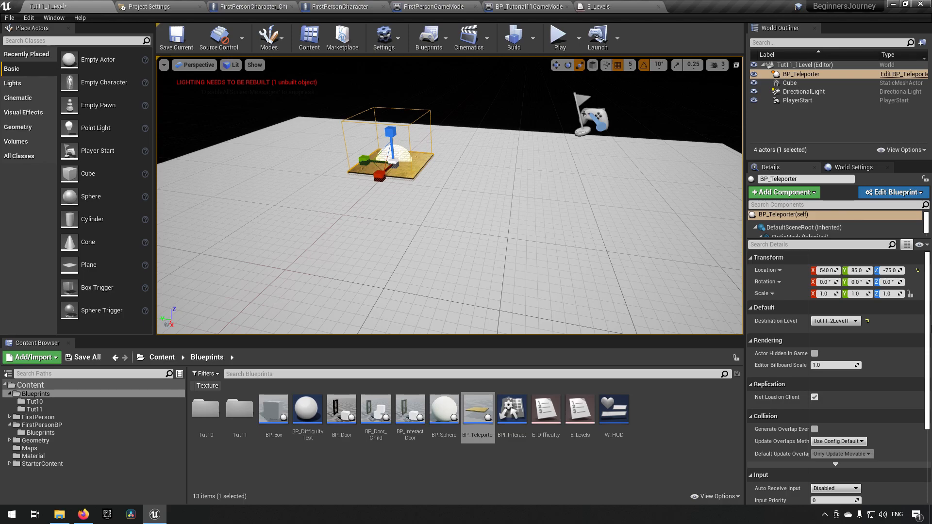
click(145, 6)
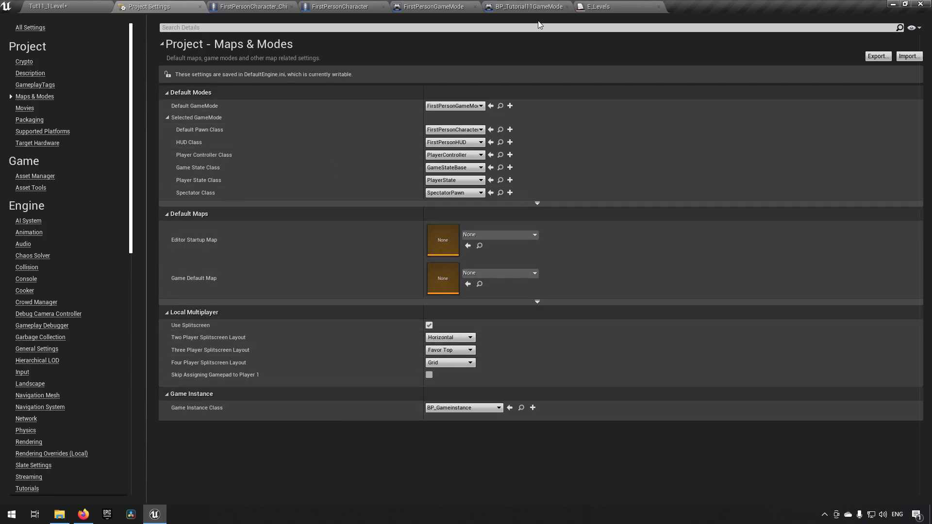
click(88, 6)
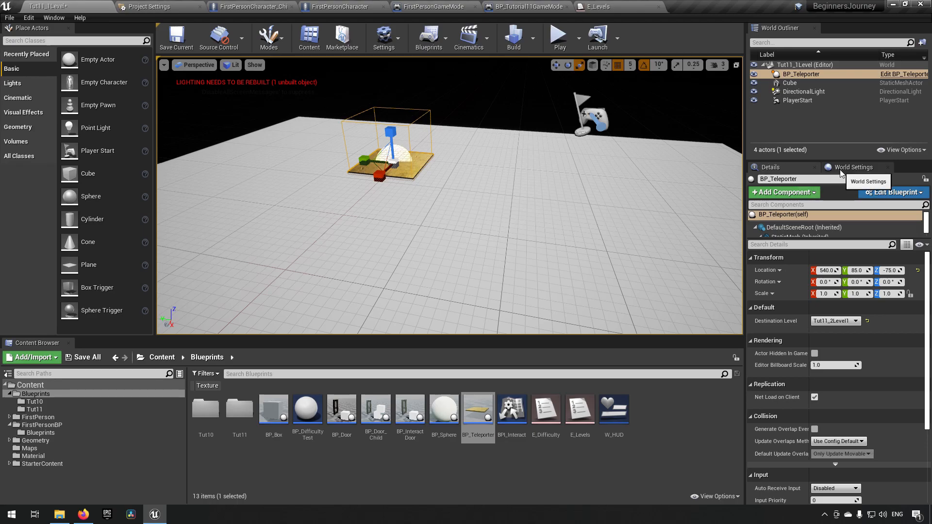
Set Tut11_1Level's GameMode Override to BP_Tutorial11GameMode in its World Settings.
click(852, 167)
click(842, 241)
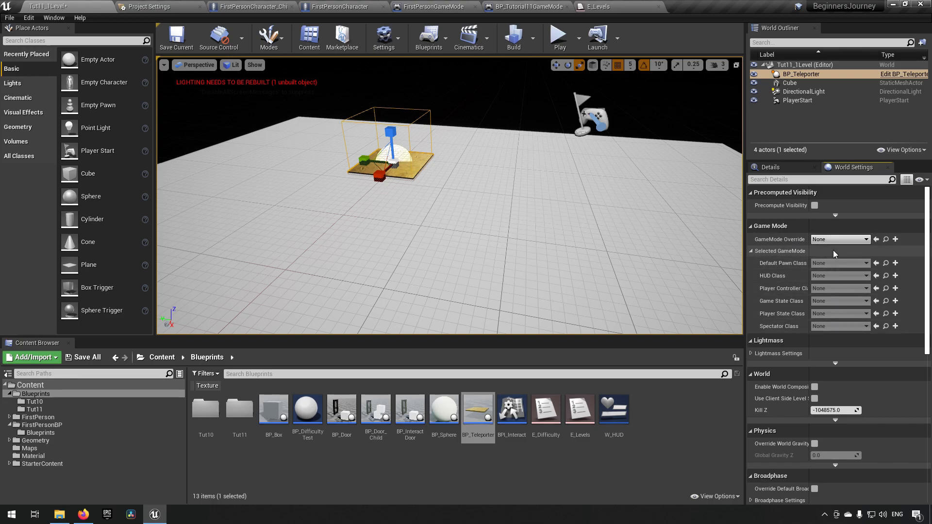
click(840, 239)
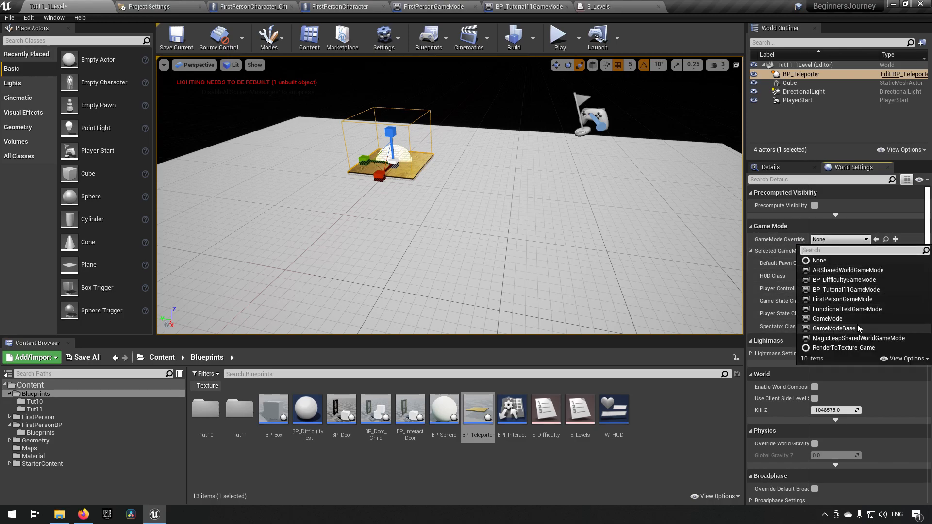
click(862, 291)
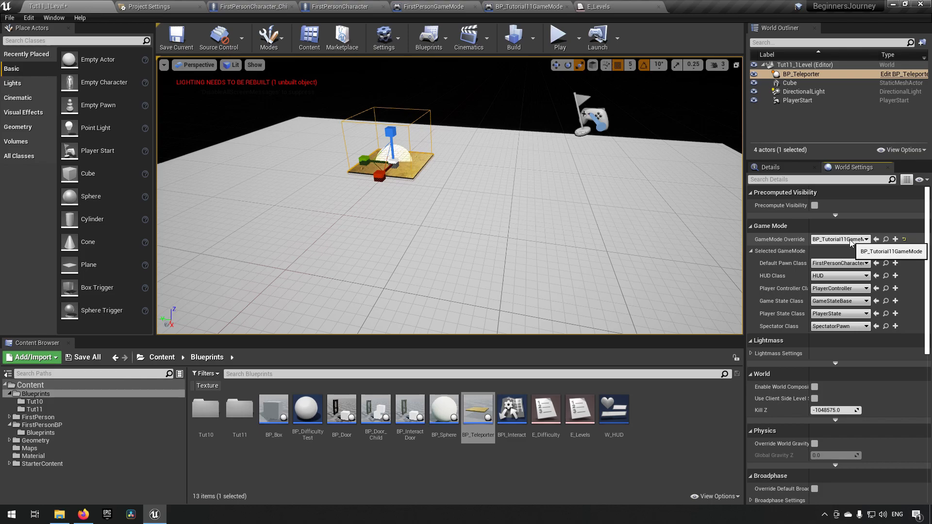
Locate and open the override's game mode blueprint, examine its event graph and default classes, and return to Tut11_1Level.
click(885, 239)
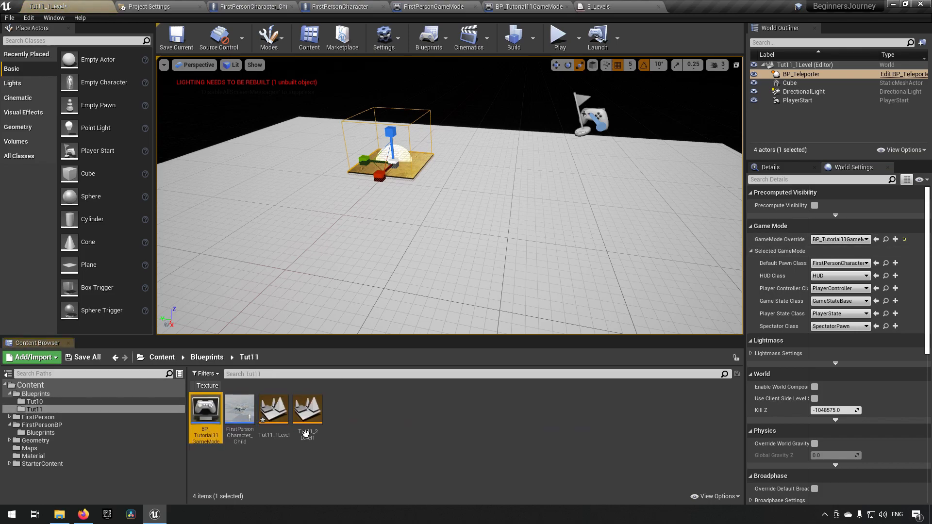
double_click(206, 417)
click(253, 61)
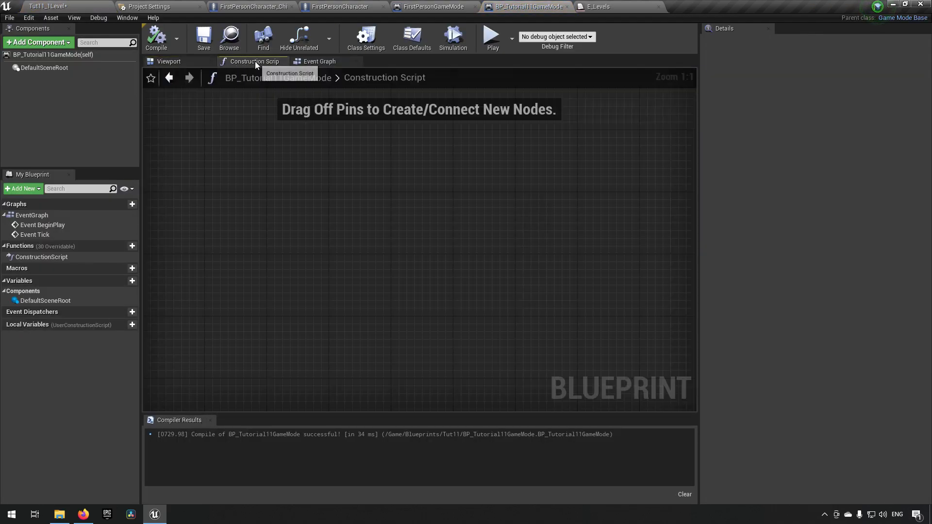
click(317, 61)
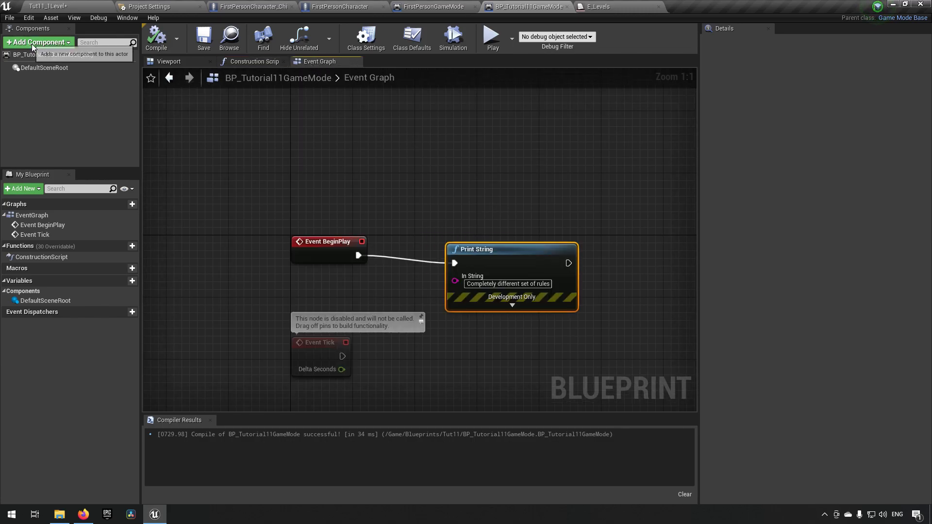
click(26, 57)
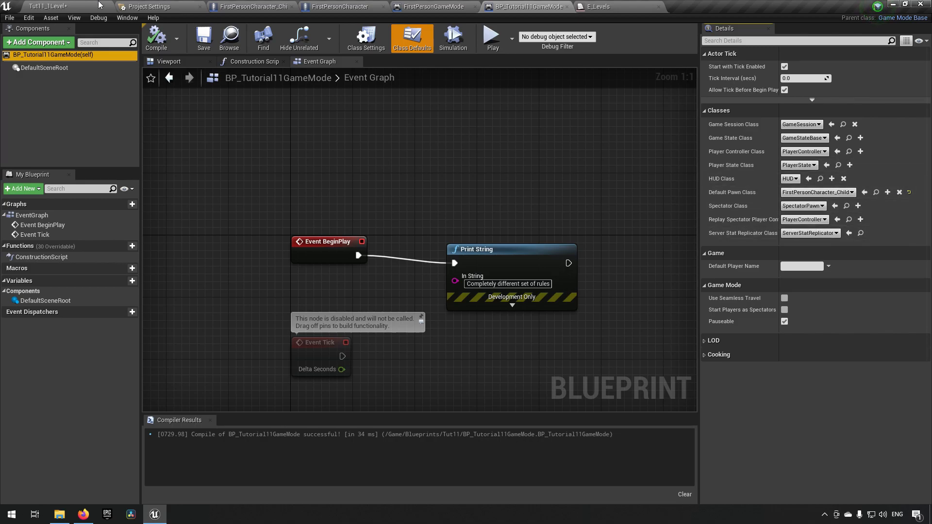
click(48, 7)
Set the selected game mode's Default Pawn Class to FirstPersonCharacter from the level's World Settings, and check the change in BP_Tutorial11GameMode.
click(845, 263)
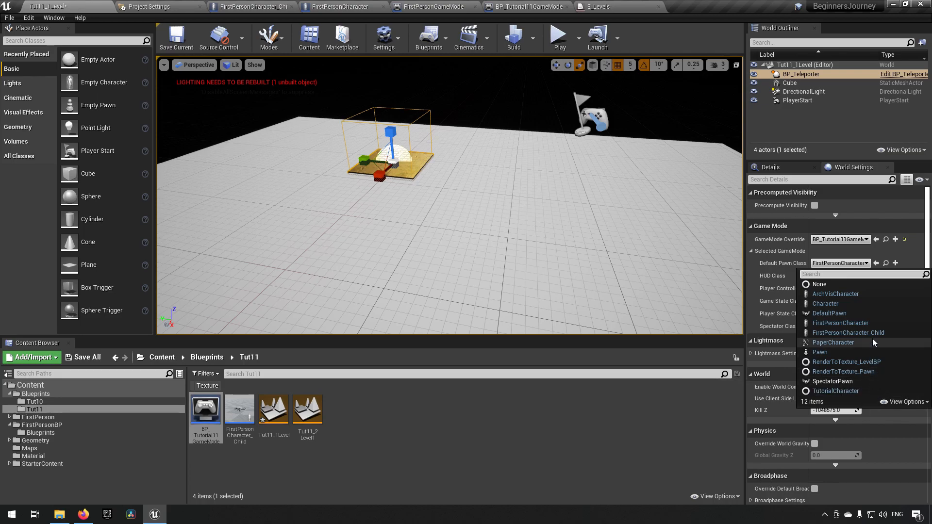
click(857, 328)
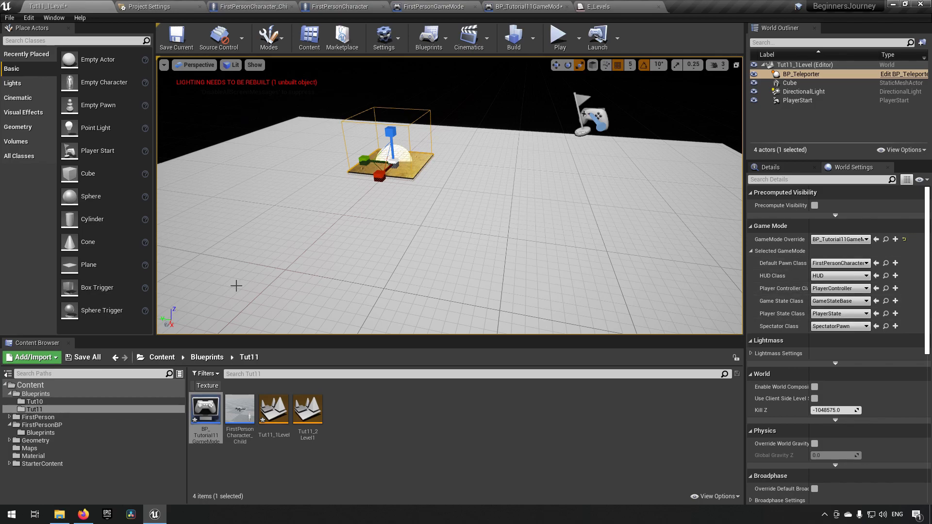
double_click(205, 410)
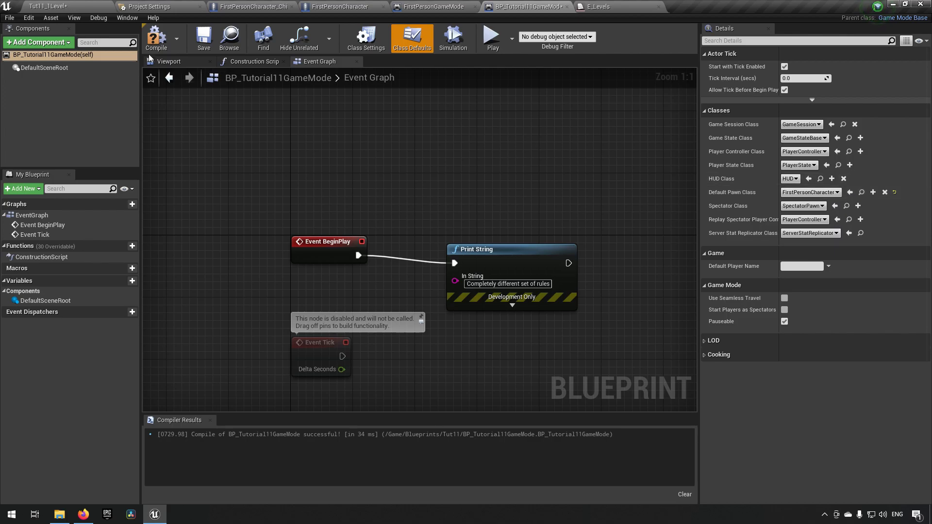
click(53, 7)
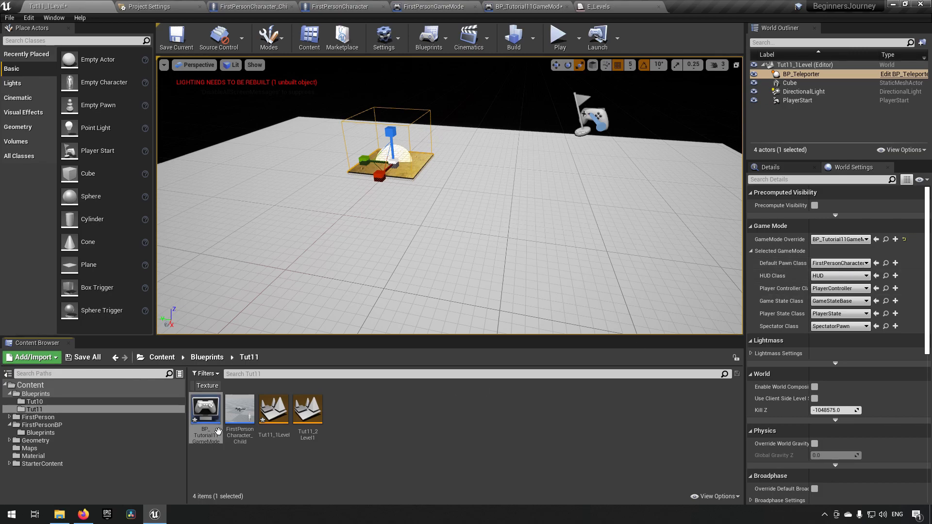
Set BP_Tutorial11GameMode's Default Pawn Class back to FirstPersonCharacter_Child, save the blueprint, and return to Tut11_1Level.
double_click(206, 410)
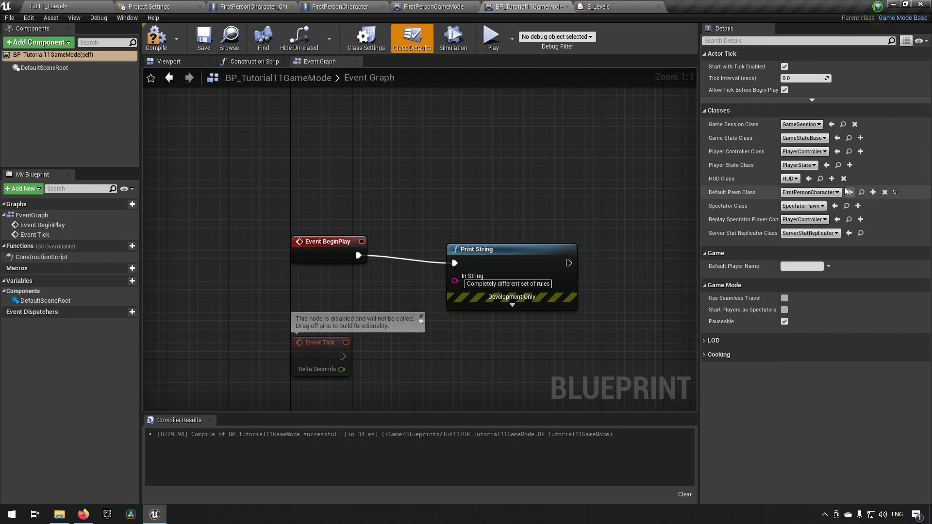
click(809, 192)
click(832, 262)
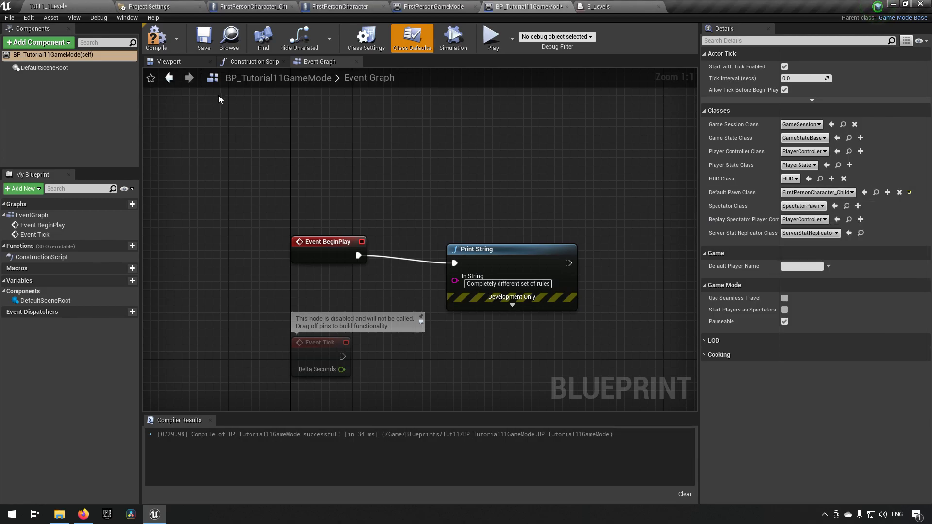
click(208, 42)
click(48, 7)
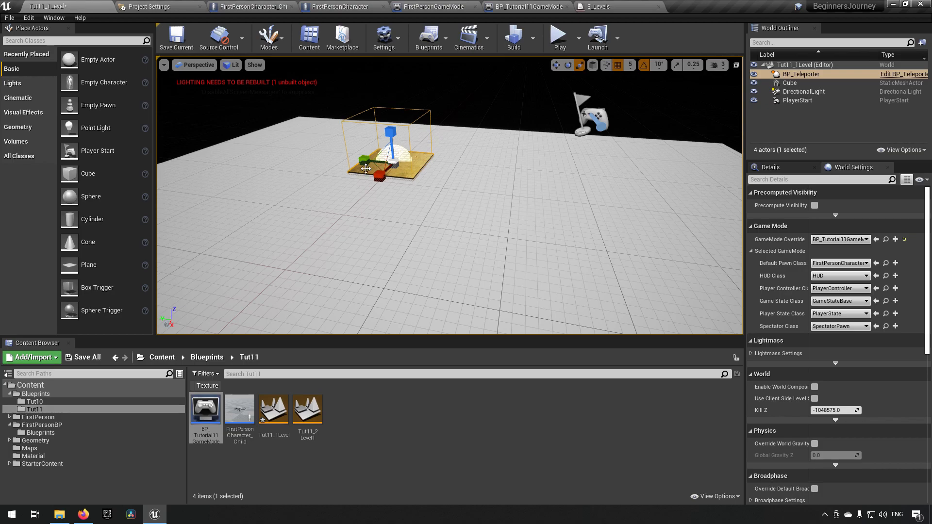
right_drag(524, 218, 577, 182)
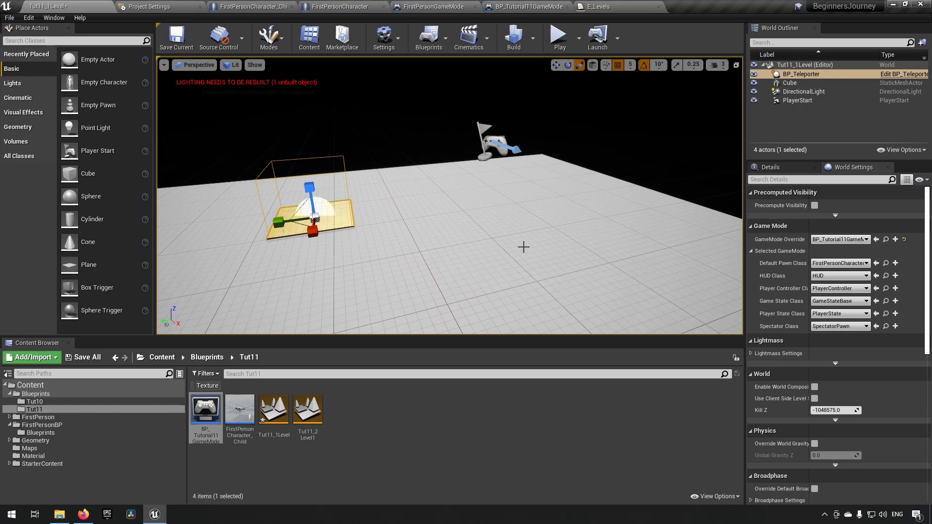